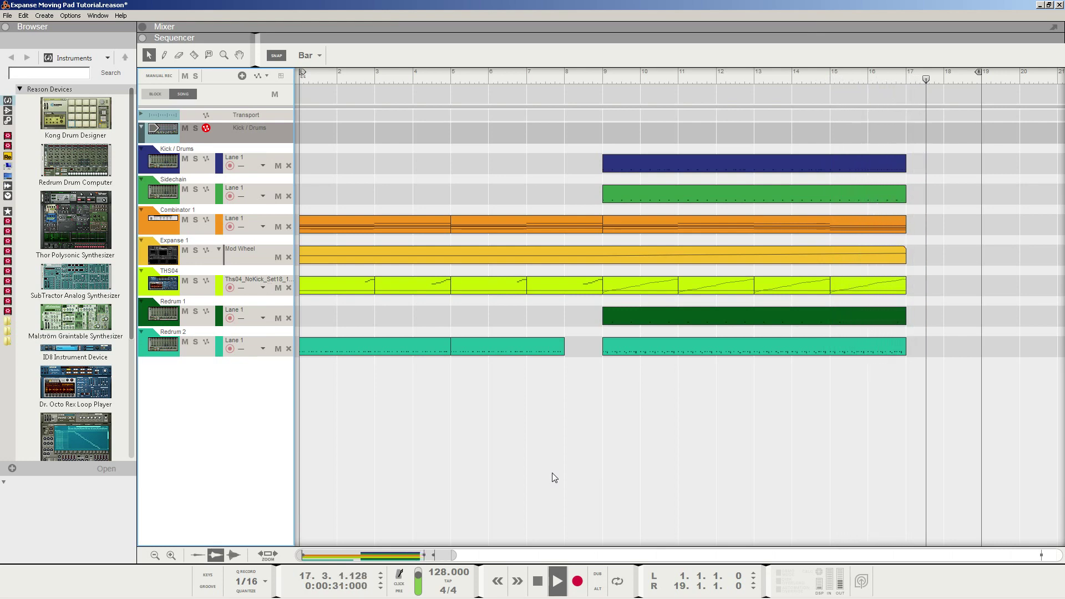
Stop playback of the Expanse Moving Pad Tutorial song
key("space")
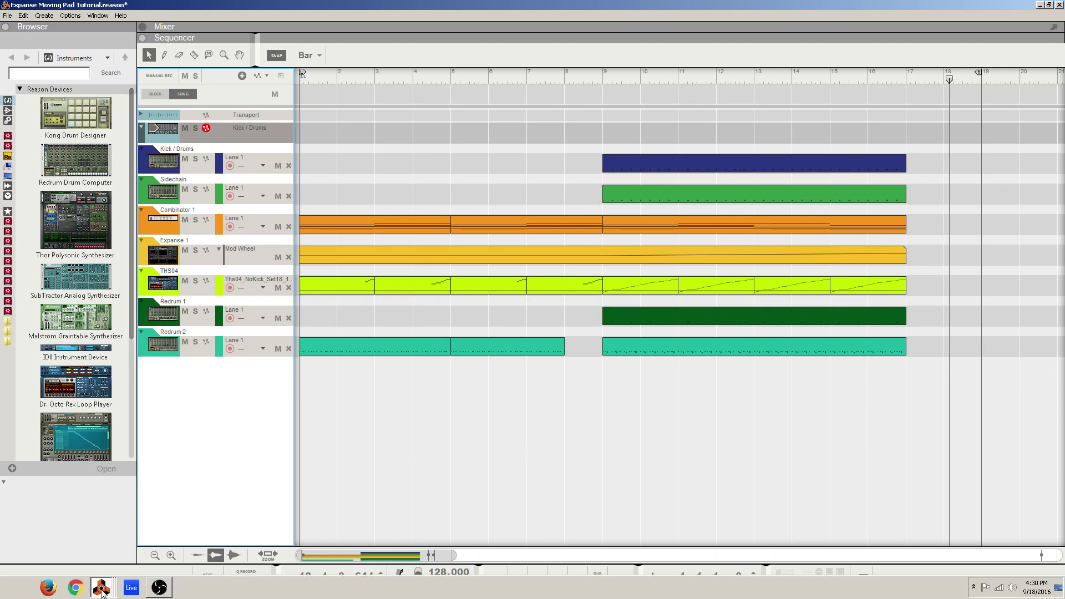
Bring the Document 2 rack to the front, maximize it, and add a Combinator
left_click(102, 590)
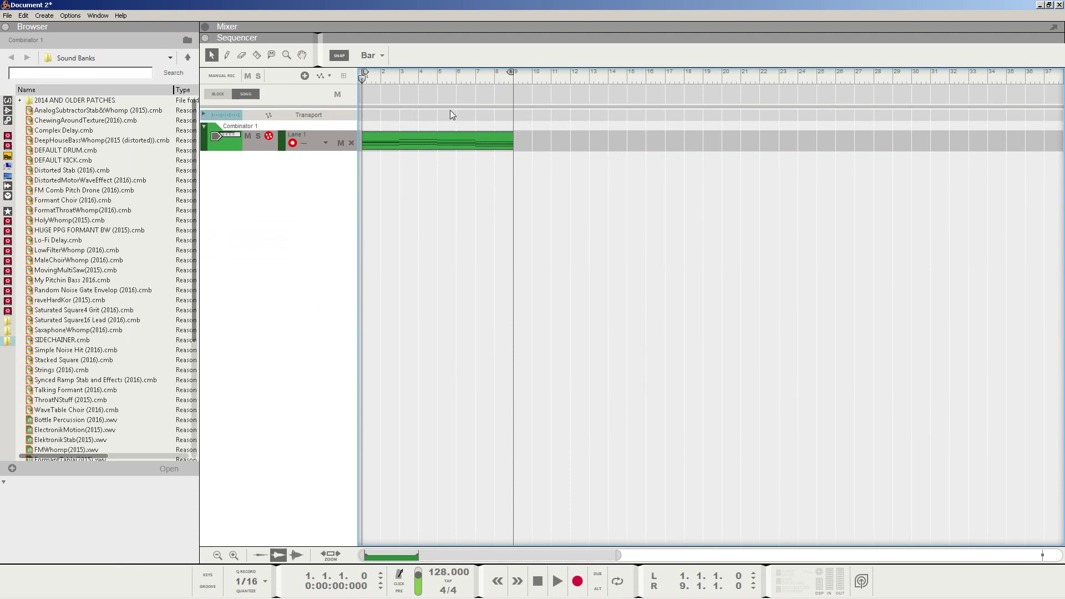
left_click(95, 545)
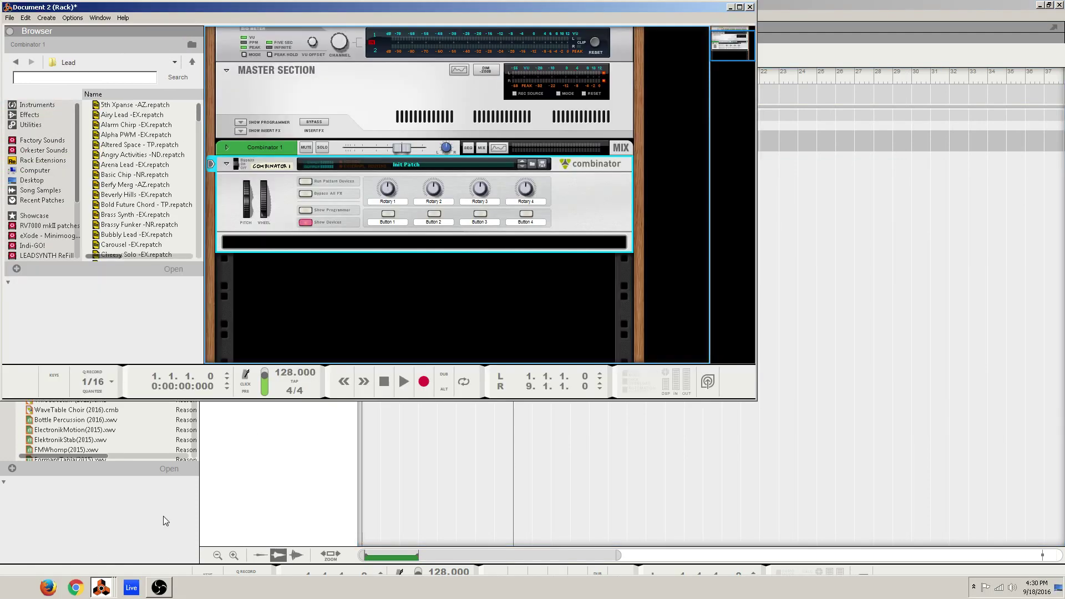
left_click(740, 6)
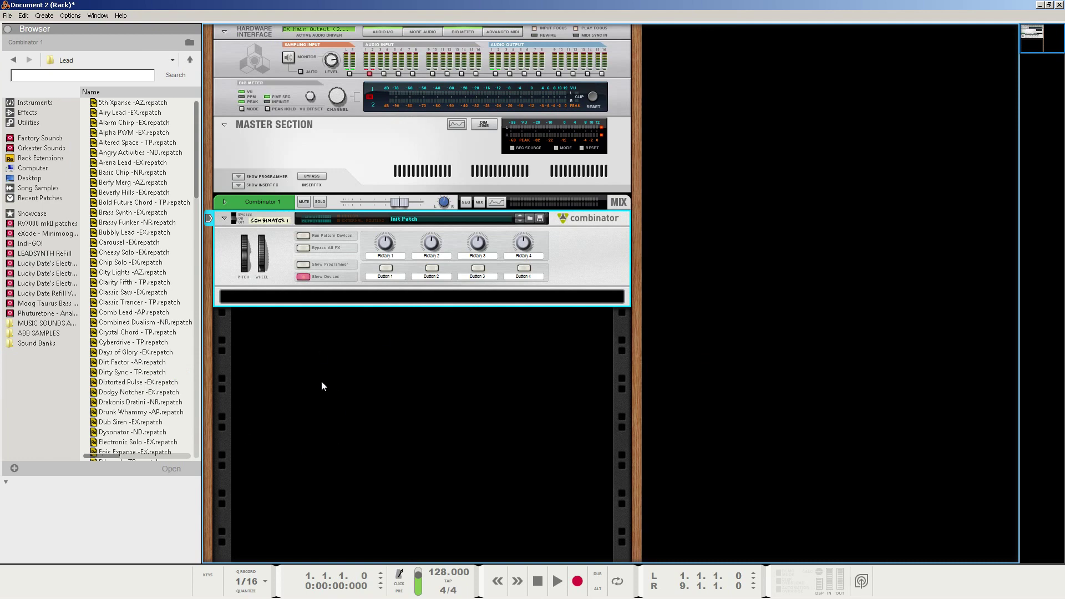
right_click(316, 353)
mouse_move(340, 433)
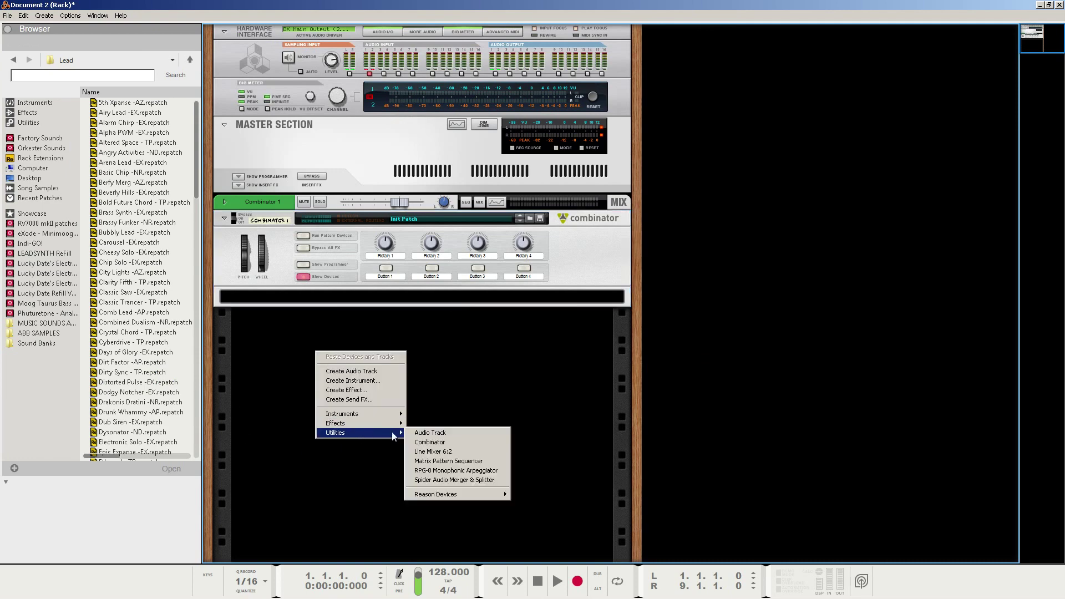
left_click(439, 395)
Create a Blamsoft Expanse synthesizer inside the Combinator and reset it to the Init Patch
right_click(315, 299)
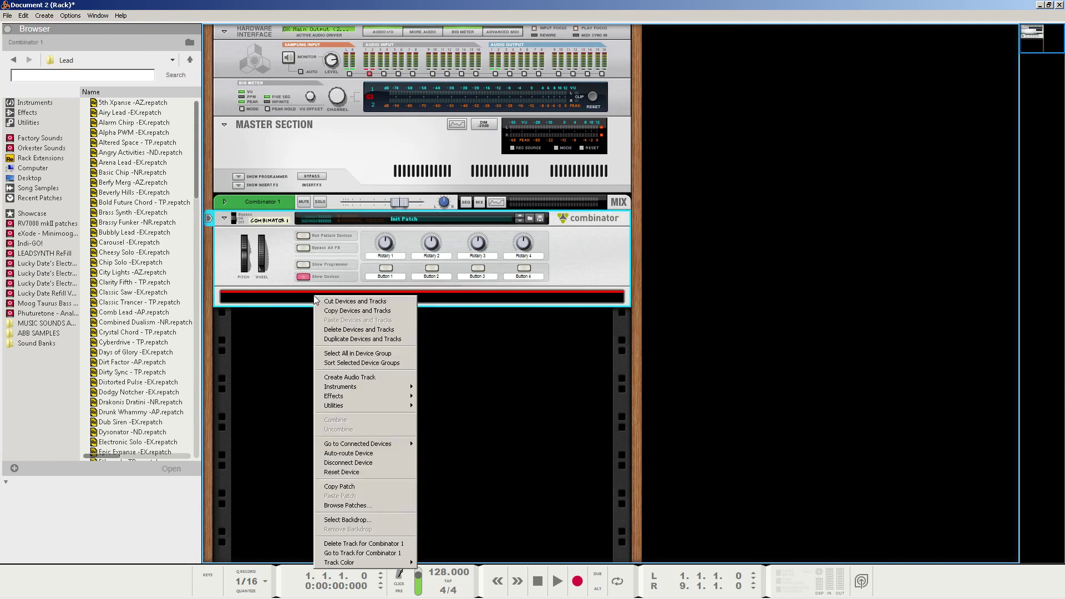
mouse_move(354, 389)
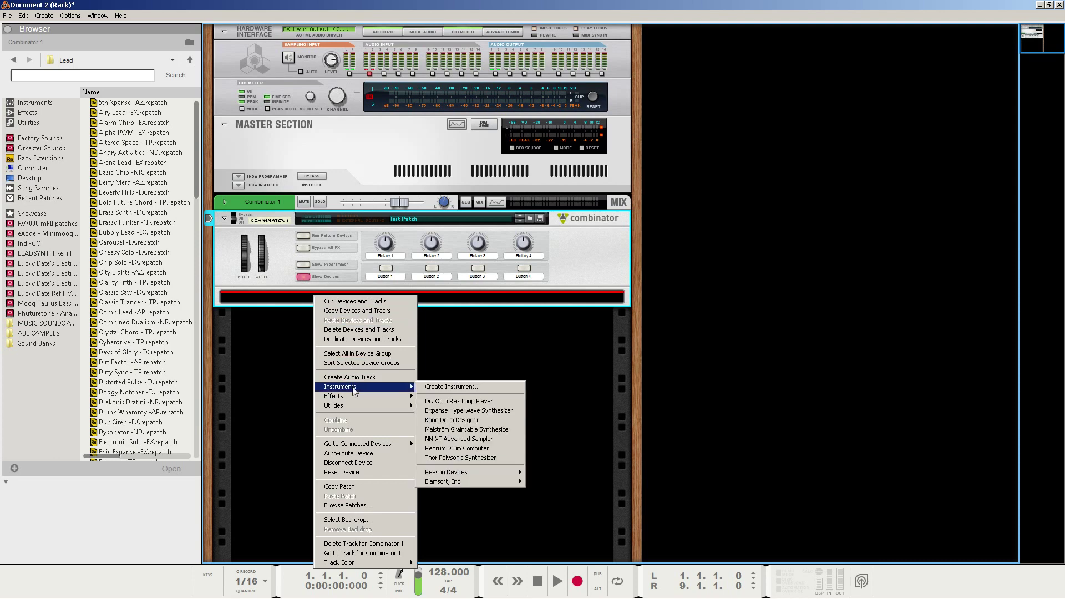
mouse_move(500, 482)
left_click(560, 484)
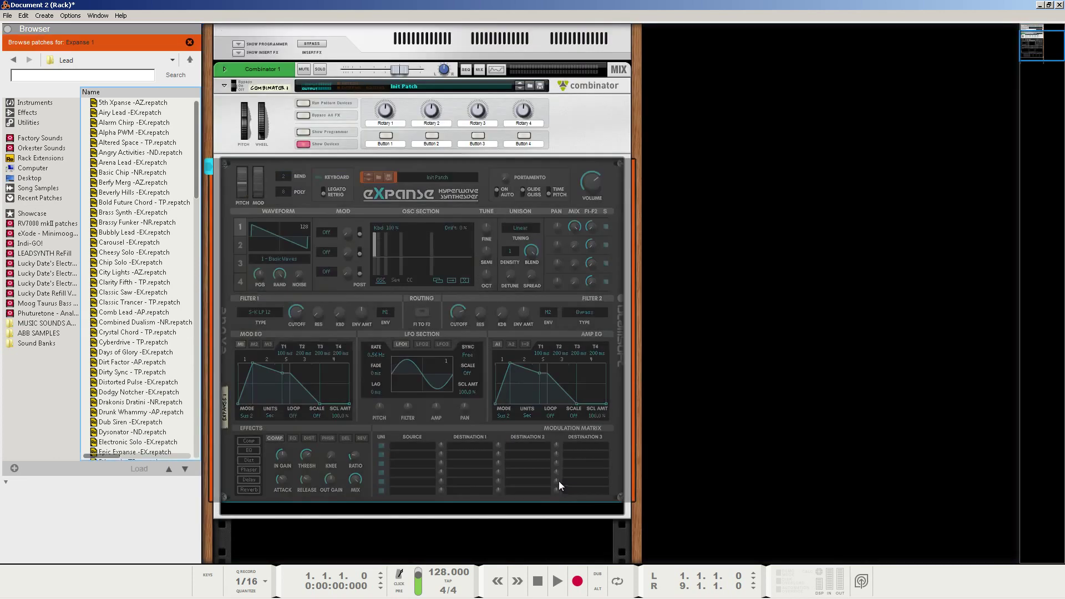
right_click(310, 208)
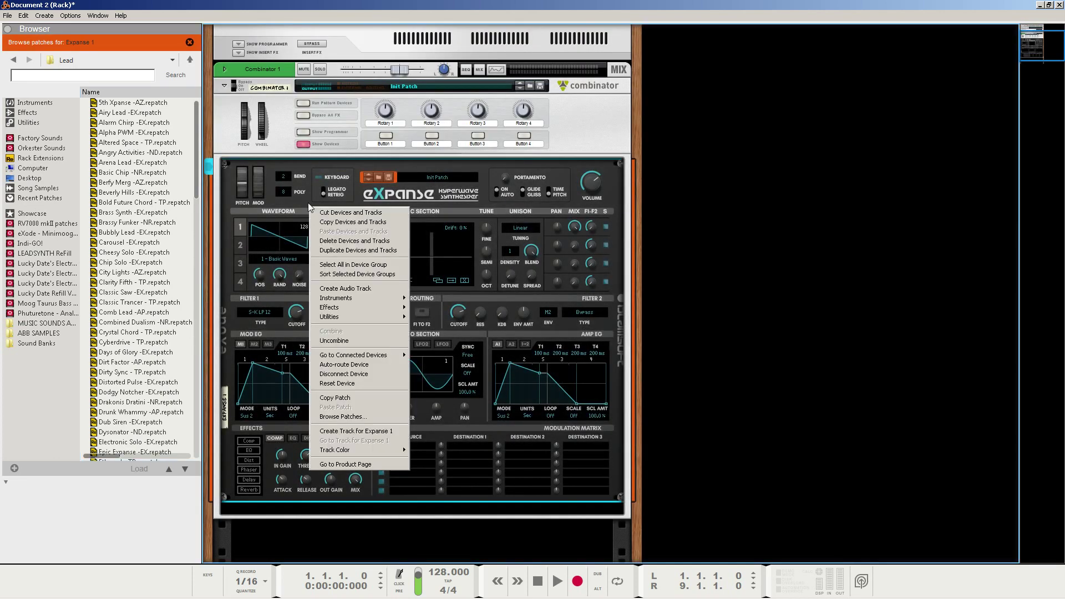
Close the patch browser and nudge the Expanse master volume up to about -4.8 dB
left_click(358, 384)
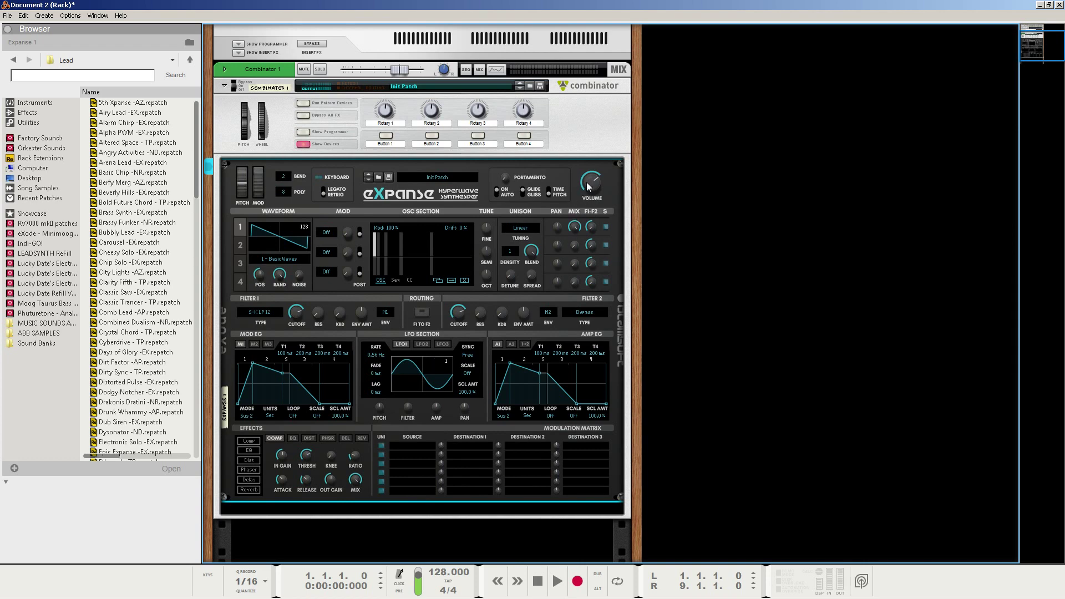
mouse_move(590, 177)
left_click_drag(592, 172, 593, 168)
Give oscillator 1 wavetable 28 at position 89, Sat modulation 21.5 %, and 23.4 % unison detune
left_click_drag(294, 260, 320, 164)
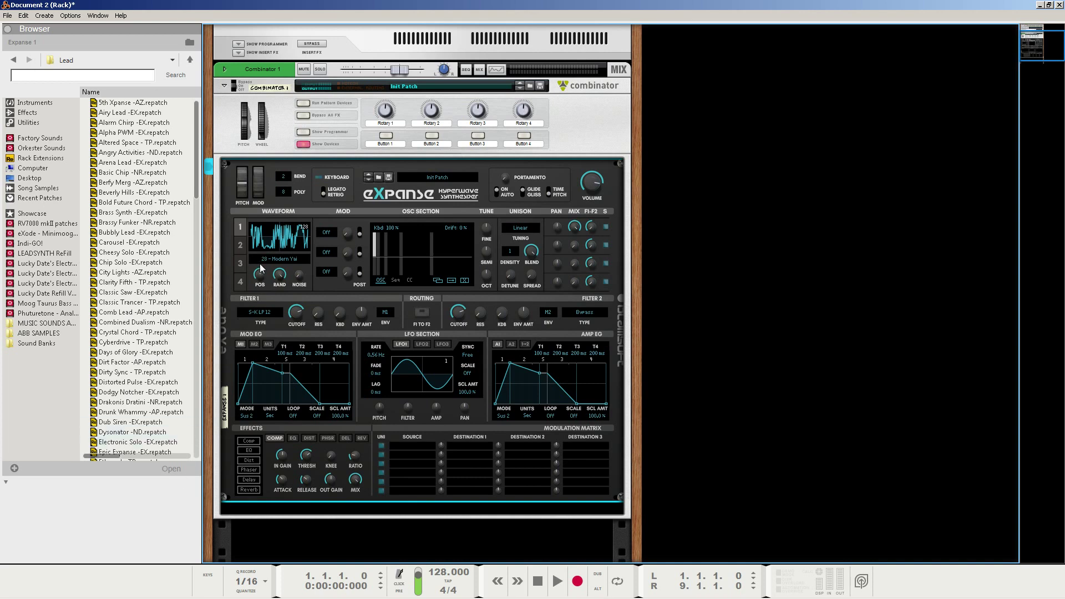
left_click_drag(260, 269, 258, 296)
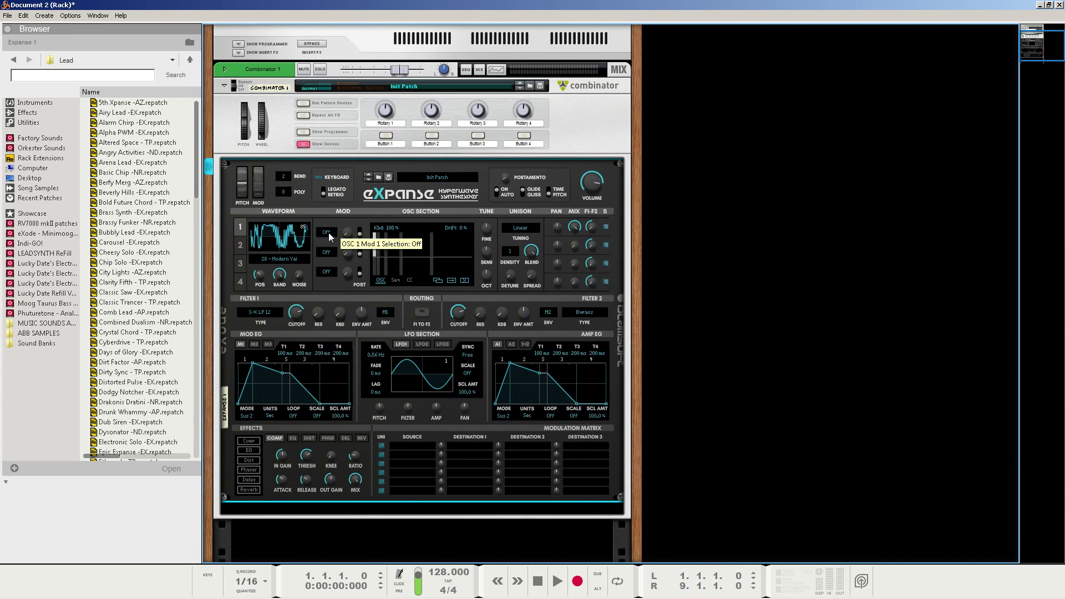
left_click_drag(329, 237, 346, 154)
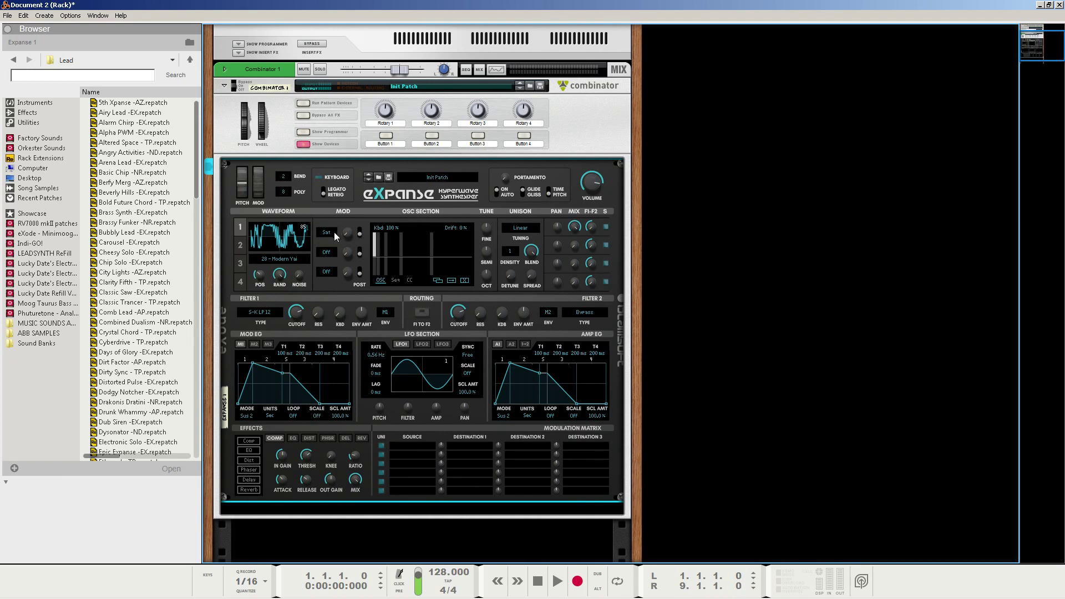
mouse_move(346, 238)
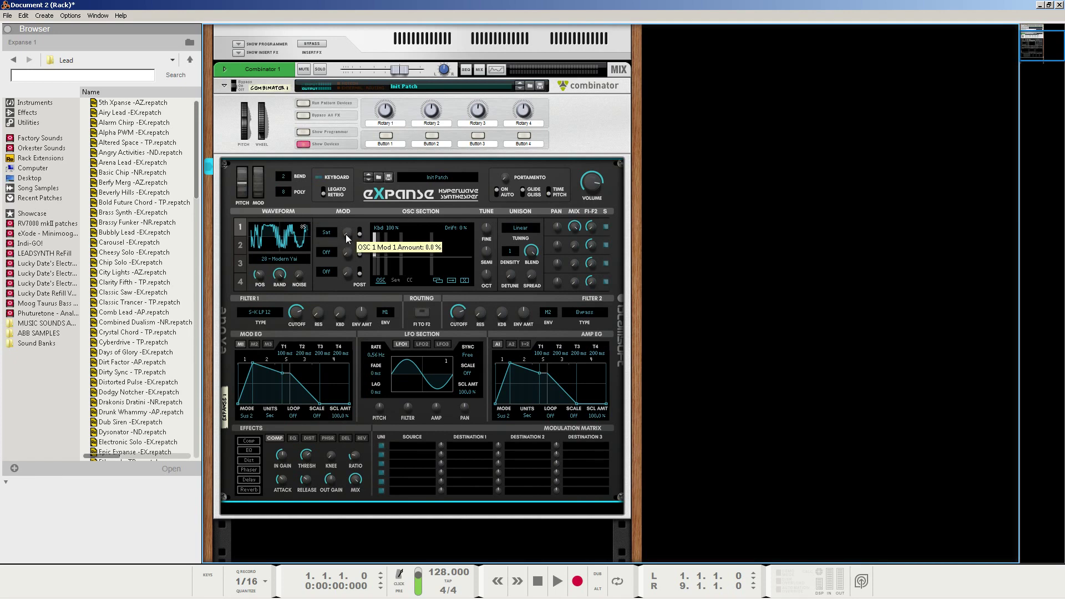
left_click_drag(347, 234, 351, 194)
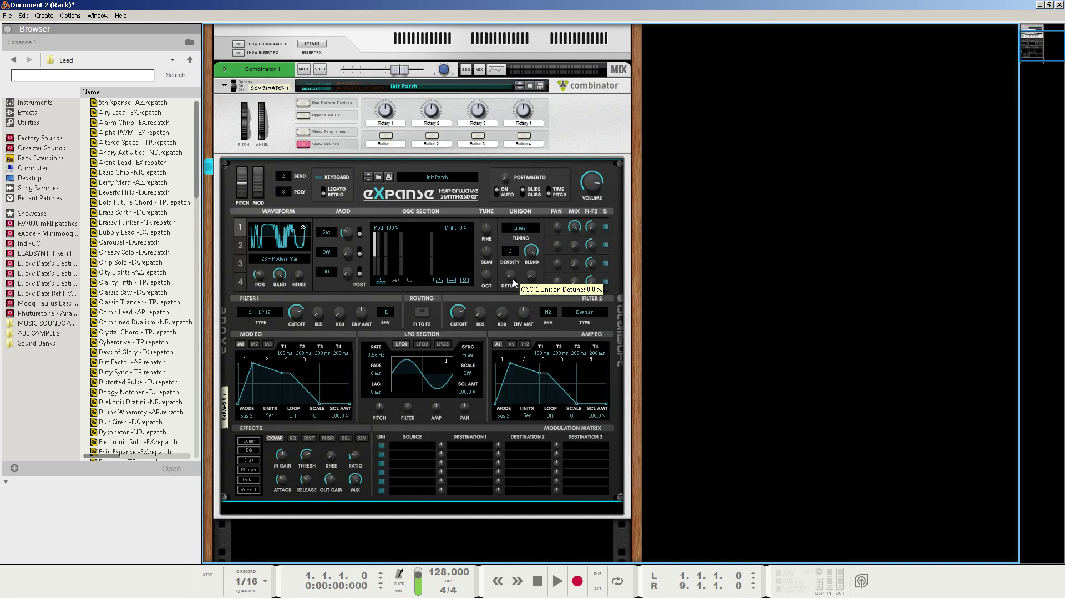
left_click_drag(512, 279, 525, 250)
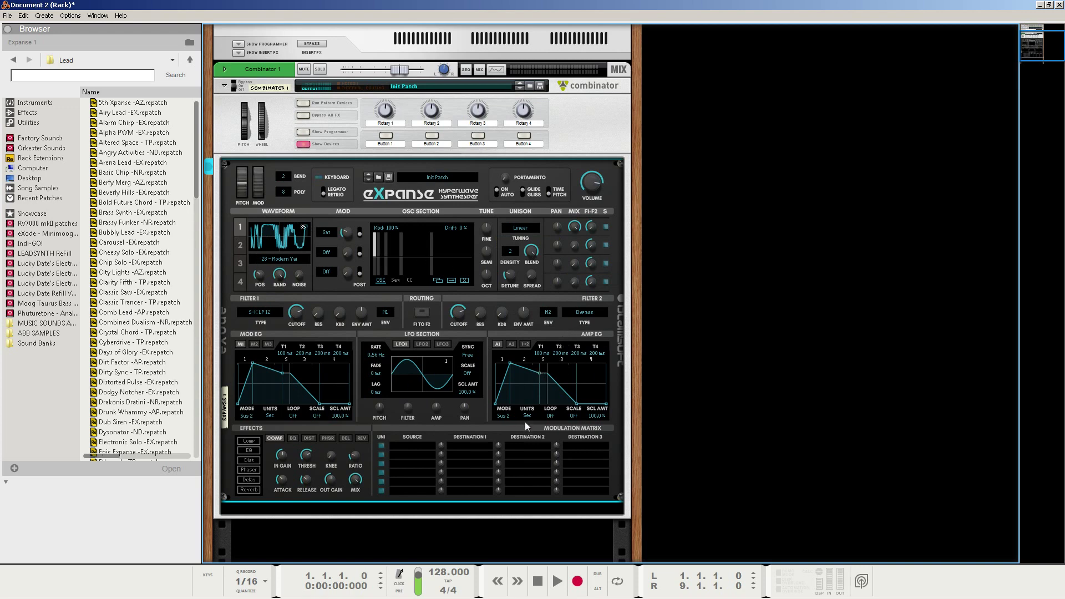
Switch the amp envelope units from Sec to Div and set a 1/16 attack
left_click_drag(509, 363, 504, 362)
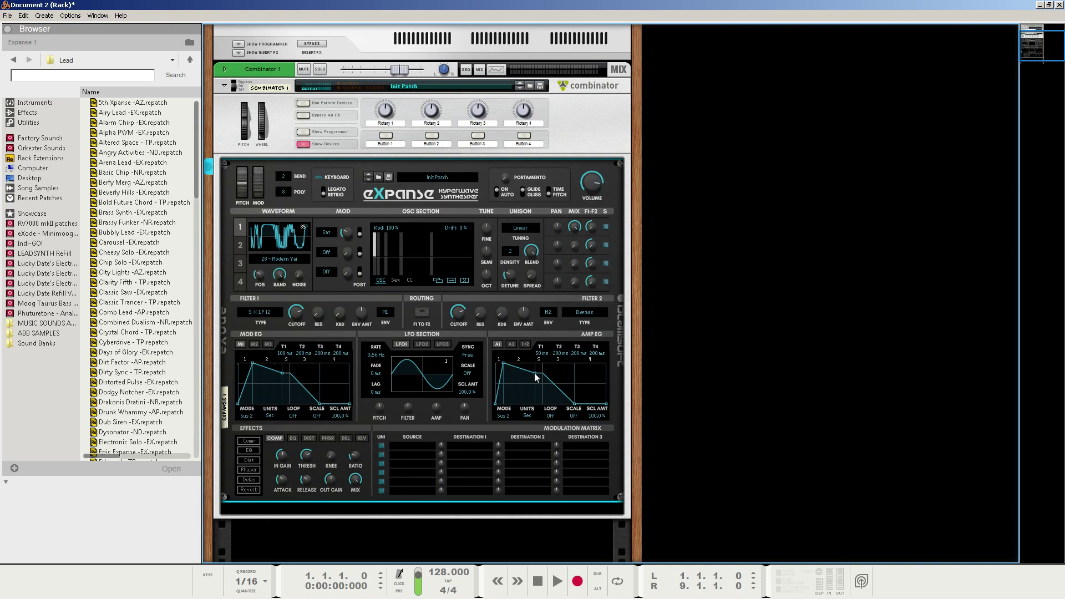
left_click_drag(534, 373, 537, 377)
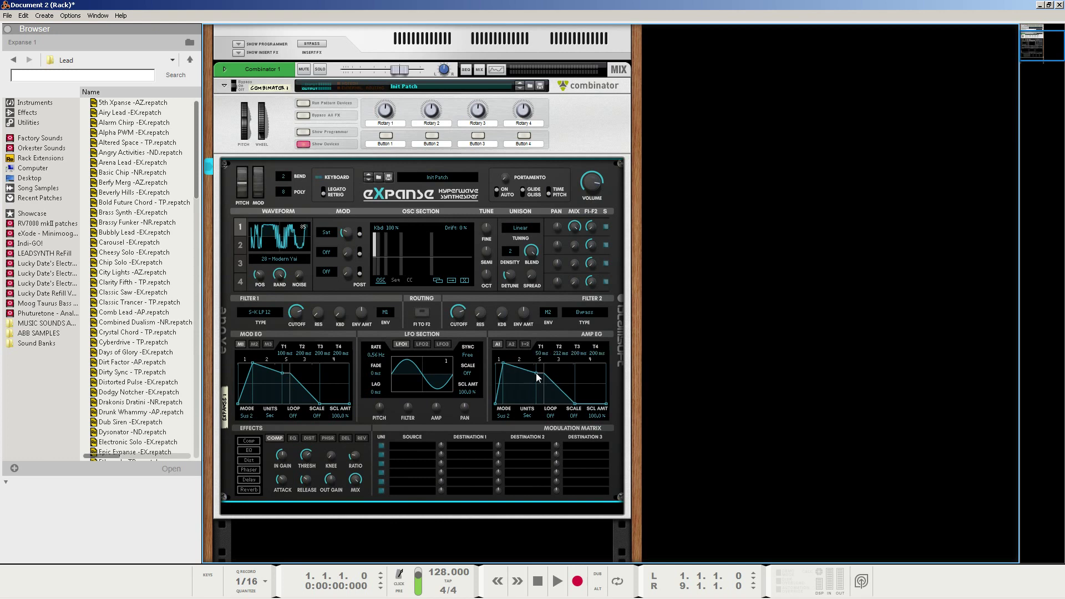
left_click(529, 415)
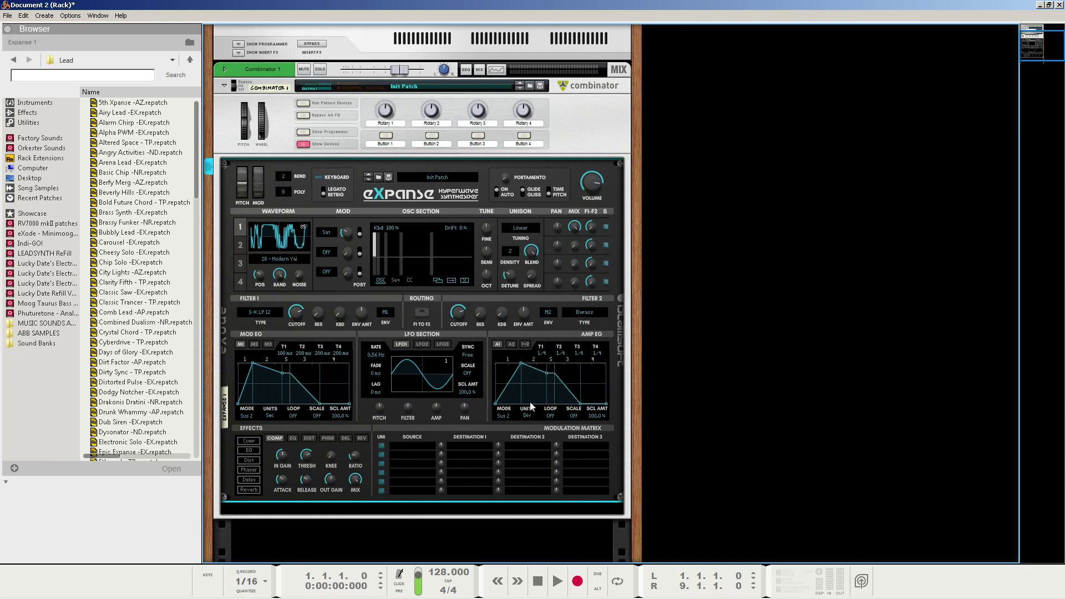
left_click_drag(520, 364, 504, 361)
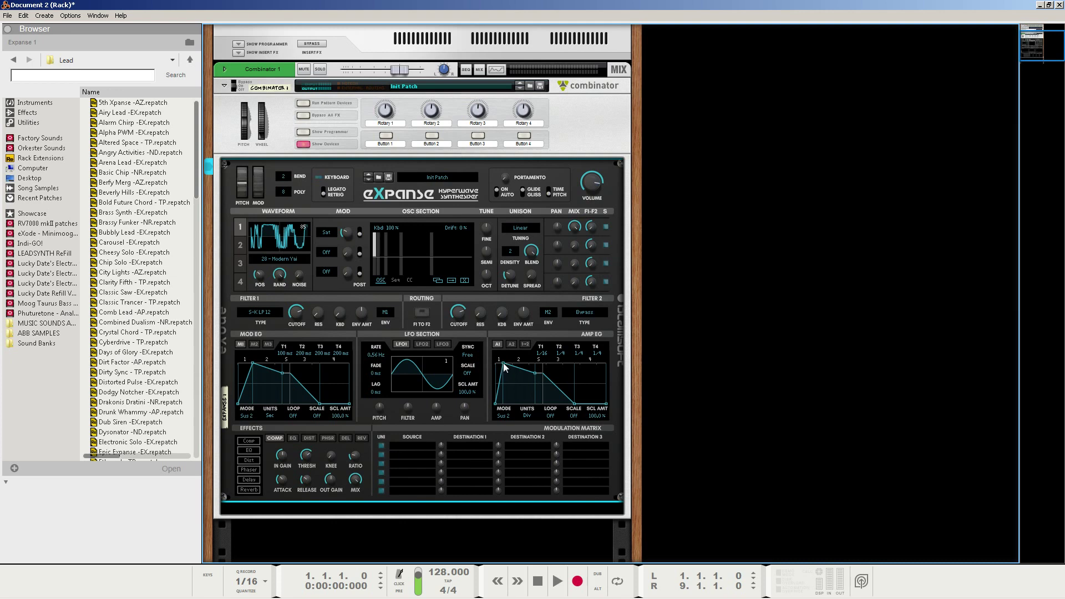
left_click(534, 372)
key("space")
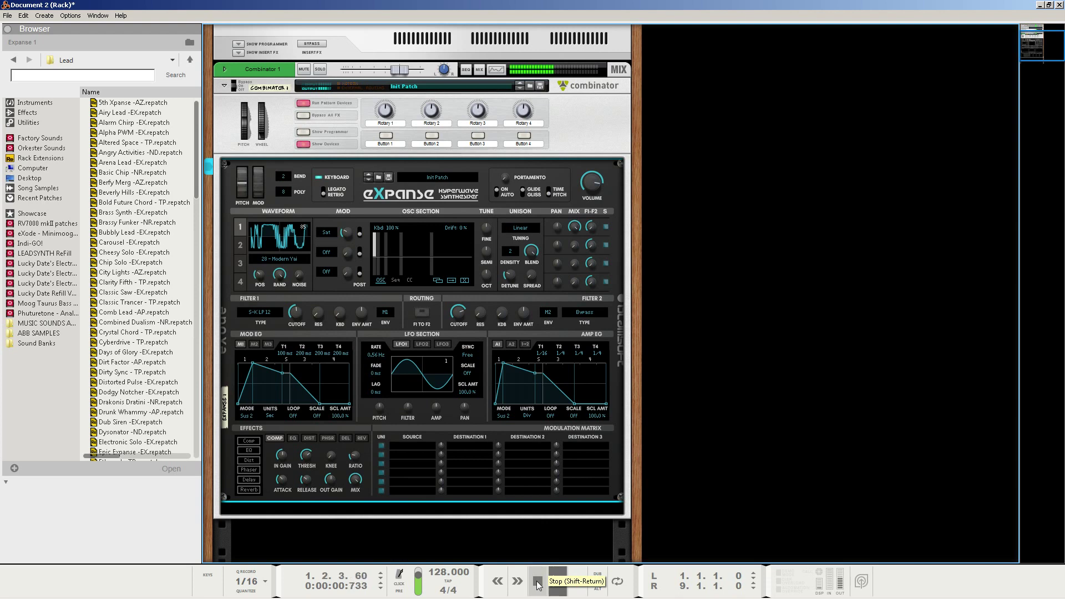
mouse_move(298, 320)
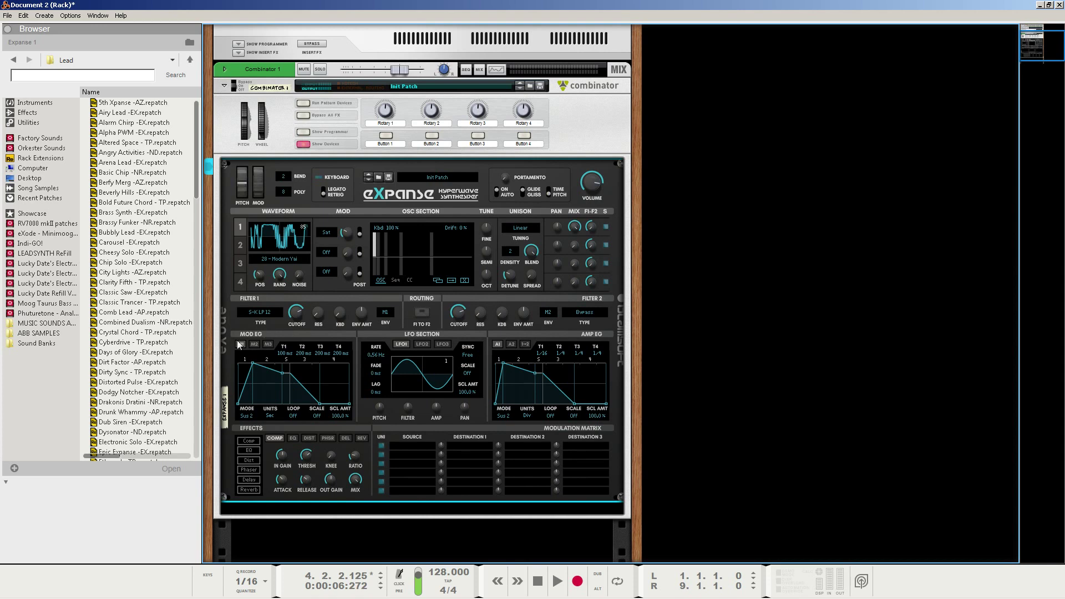
Give oscillator 2 the 32 - PD Res 1 wavetable at a lower position with Clip modulation at 12.5 %
left_click(239, 245)
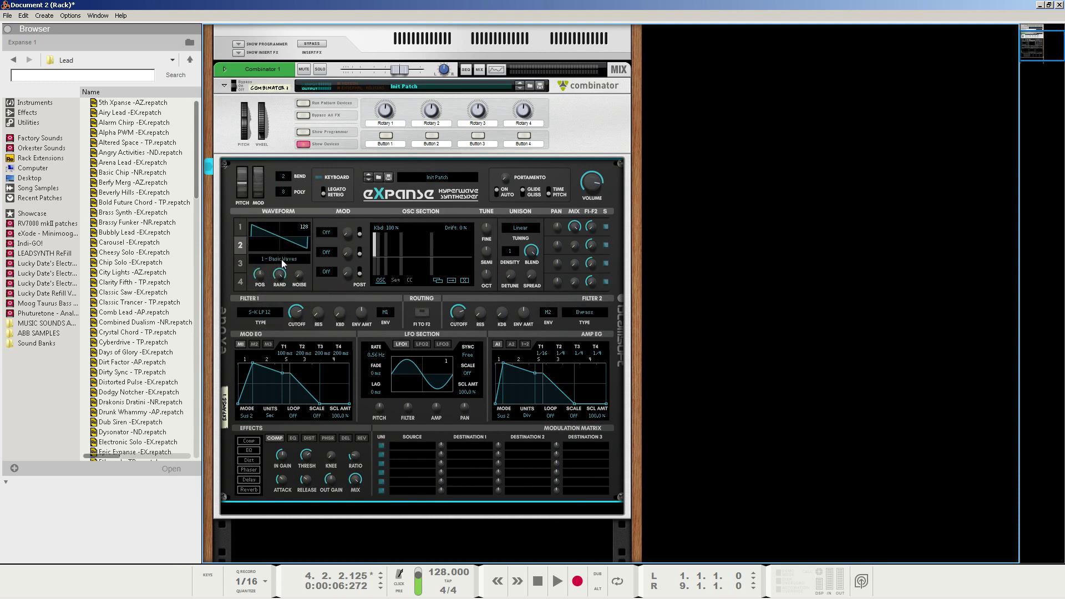
left_click_drag(288, 261, 310, 155)
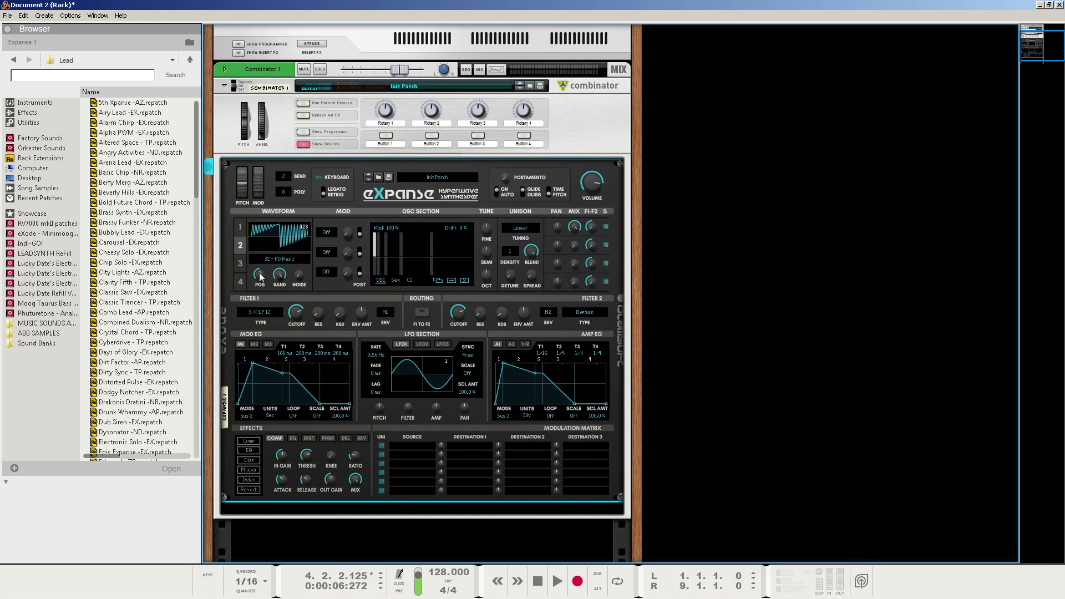
left_click_drag(261, 280, 261, 297)
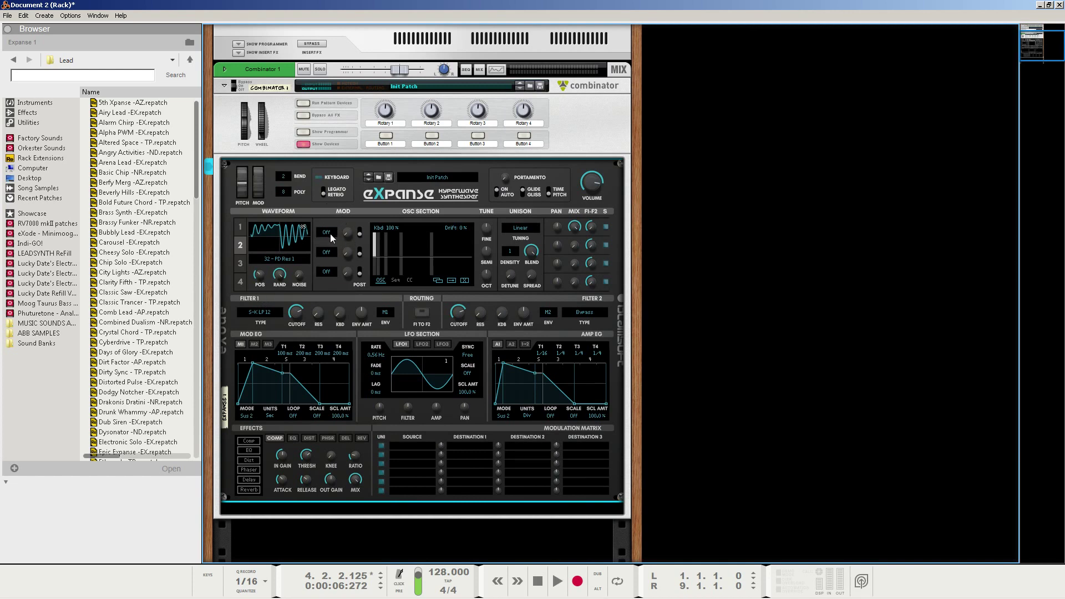
left_click_drag(334, 218, 346, 167)
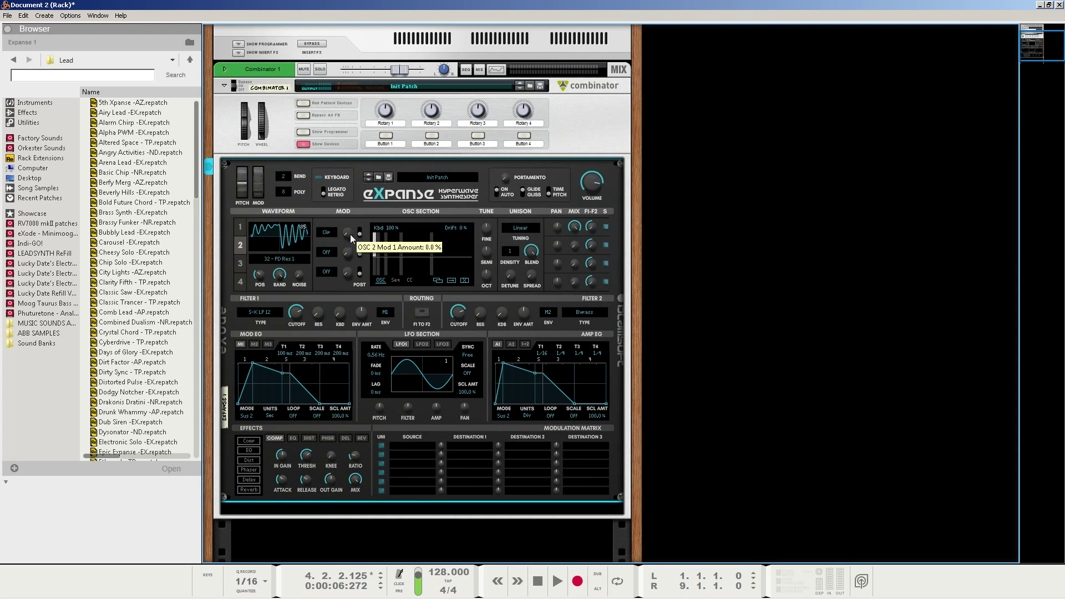
left_click_drag(348, 234, 361, 208)
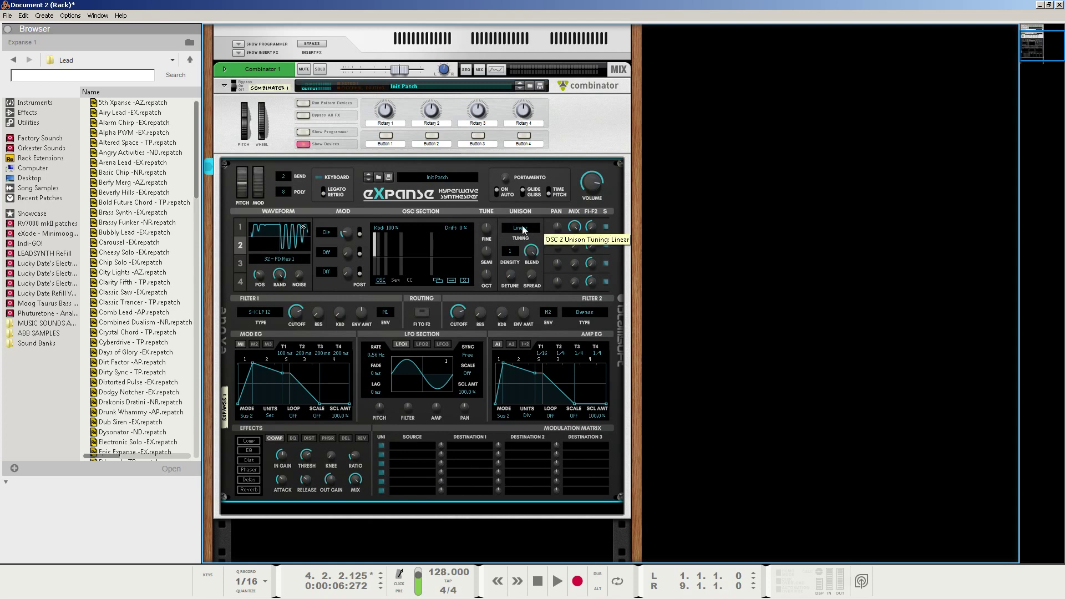
Set oscillator 2's unison to Square, density 3, detuned to 33.6 %
left_click_drag(521, 238, 511, 306)
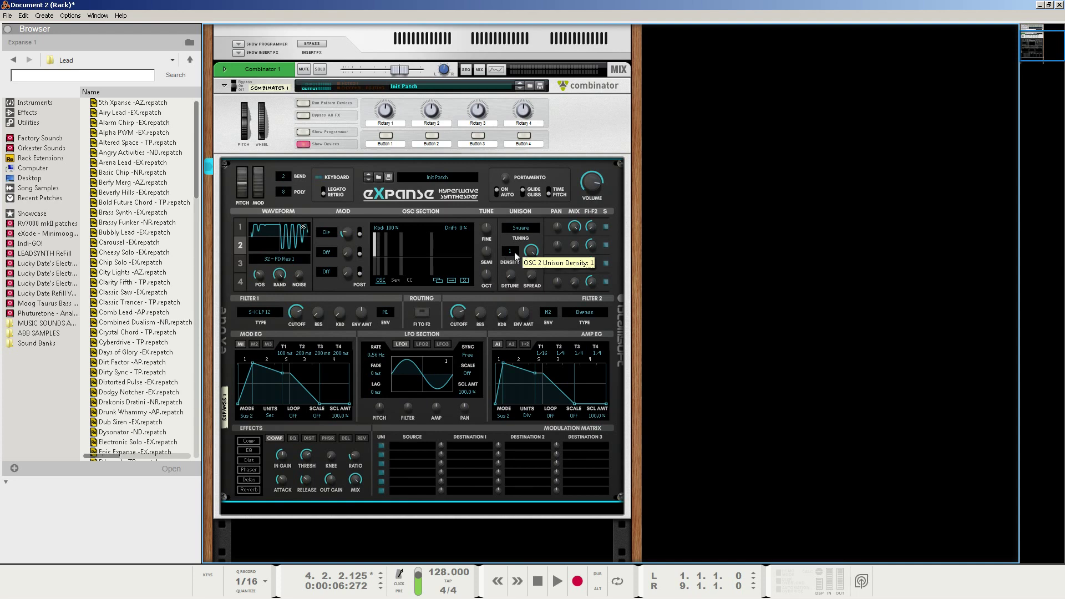
left_click_drag(517, 252, 522, 210)
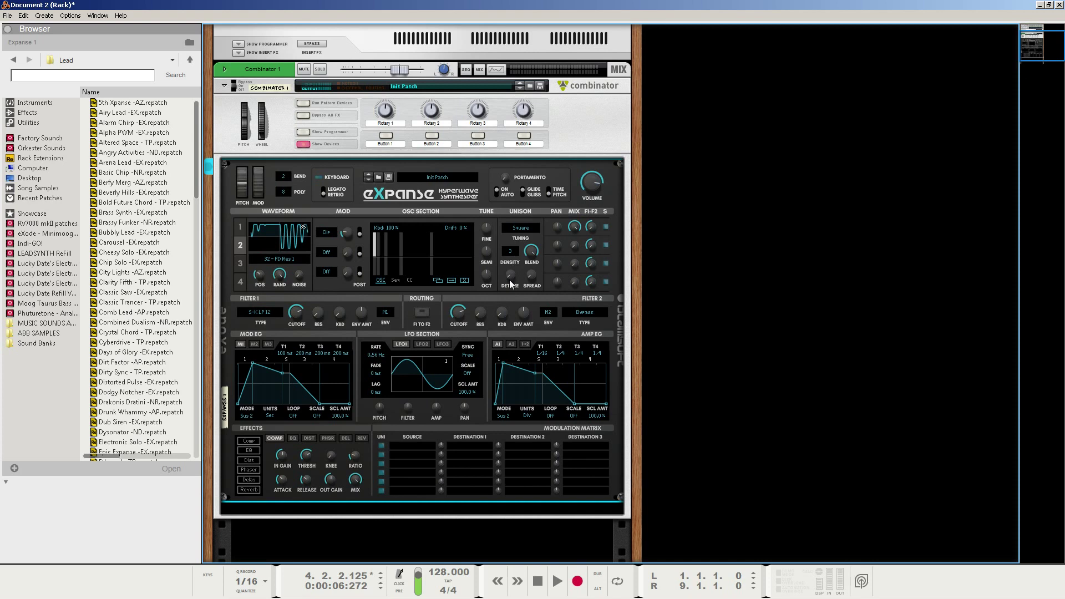
left_click_drag(509, 284, 524, 217)
Raise oscillator 2's mix level from -∞ to about -34.5 dB
left_click_drag(577, 245, 581, 238)
Paste oscillator 2's settings into oscillator 3 and lower its wavetable position to 72
left_click(240, 264)
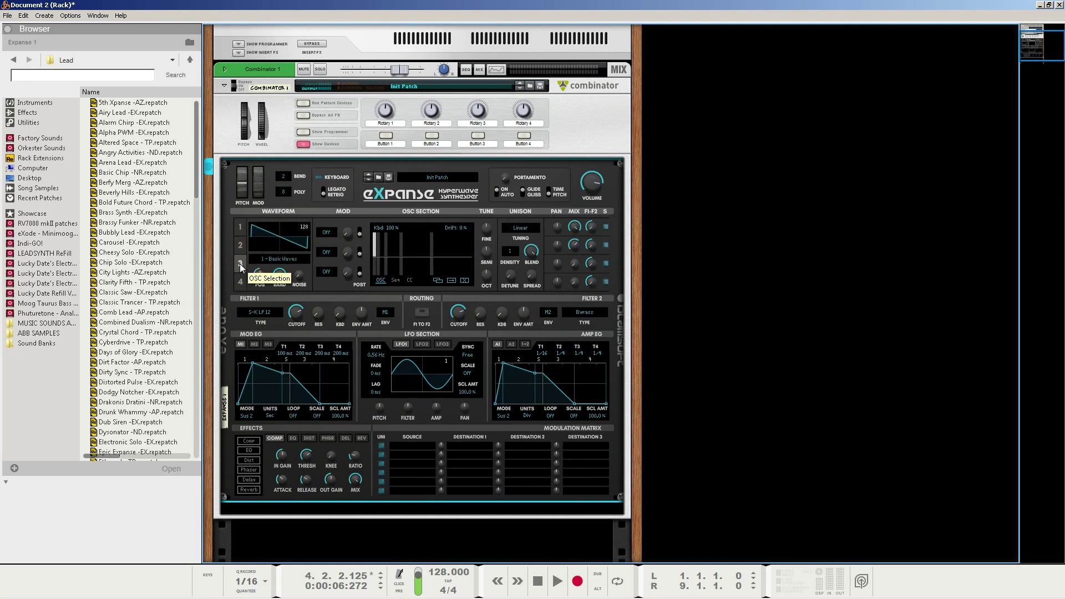
left_click(451, 281)
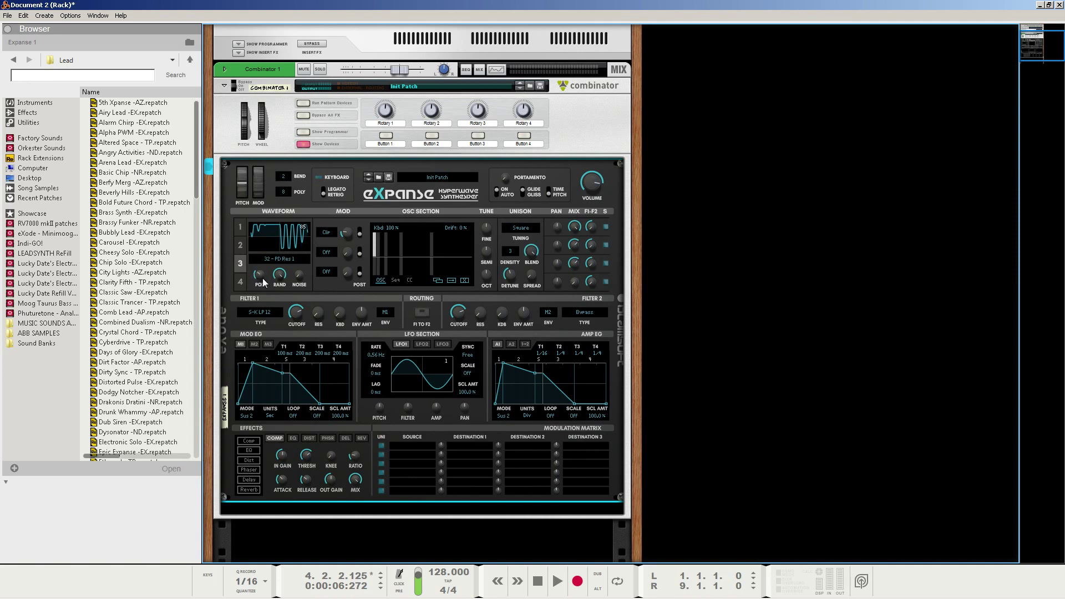
left_click_drag(260, 274, 263, 284)
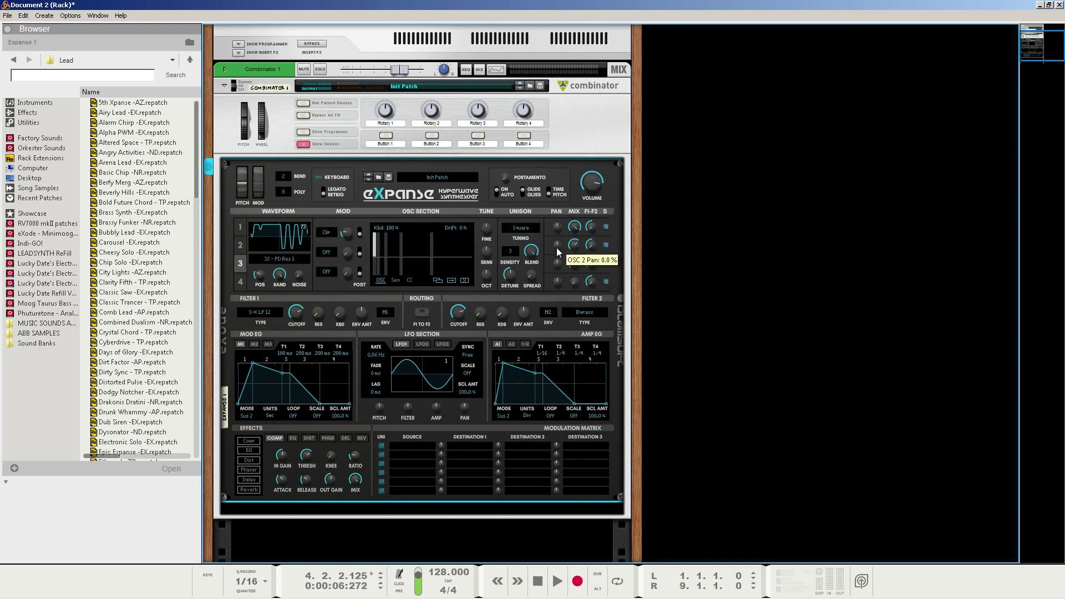
Pan oscillator 2 left to about -25.8 %
mouse_move(557, 251)
left_mouse_down()
mouse_move(557, 281)
mouse_move(567, 235)
left_mouse_up()
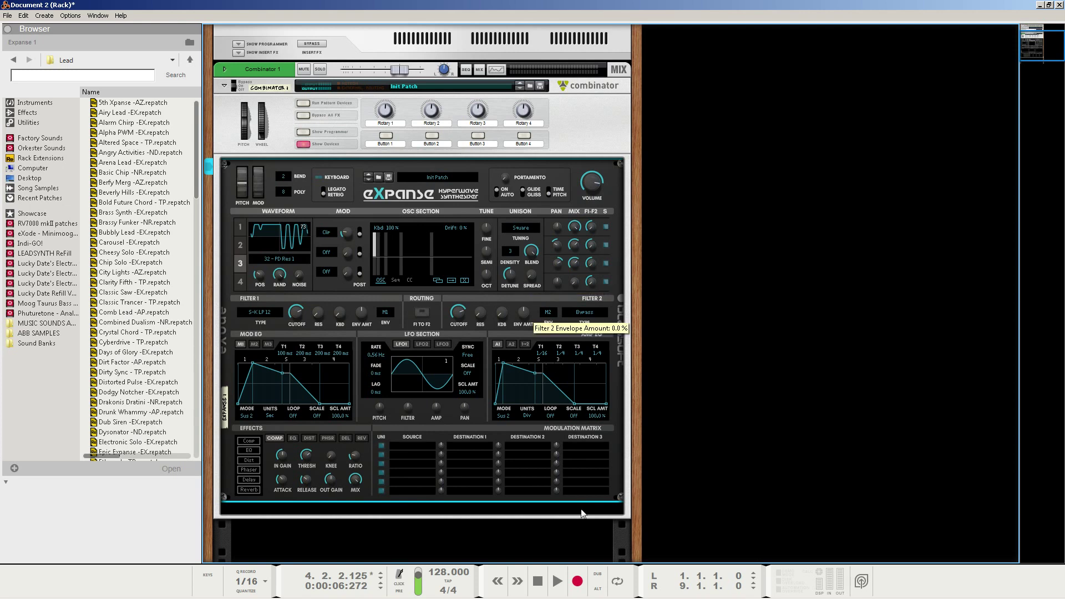
Play the pad from the start, lowering Filter 1 cutoff from 1672 Hz while listening, then stop
left_click(538, 583)
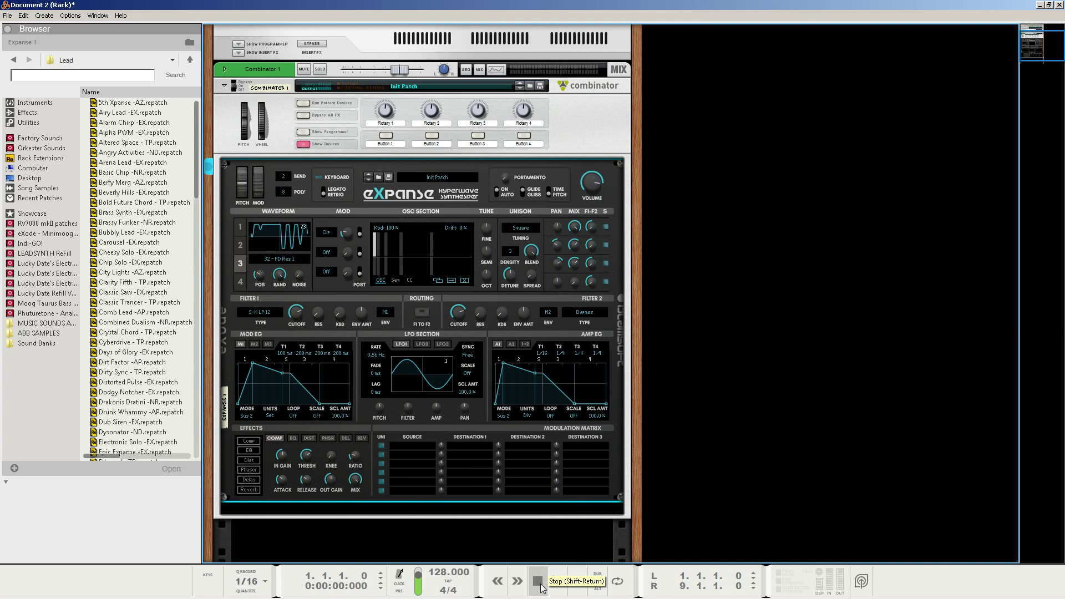
key("space")
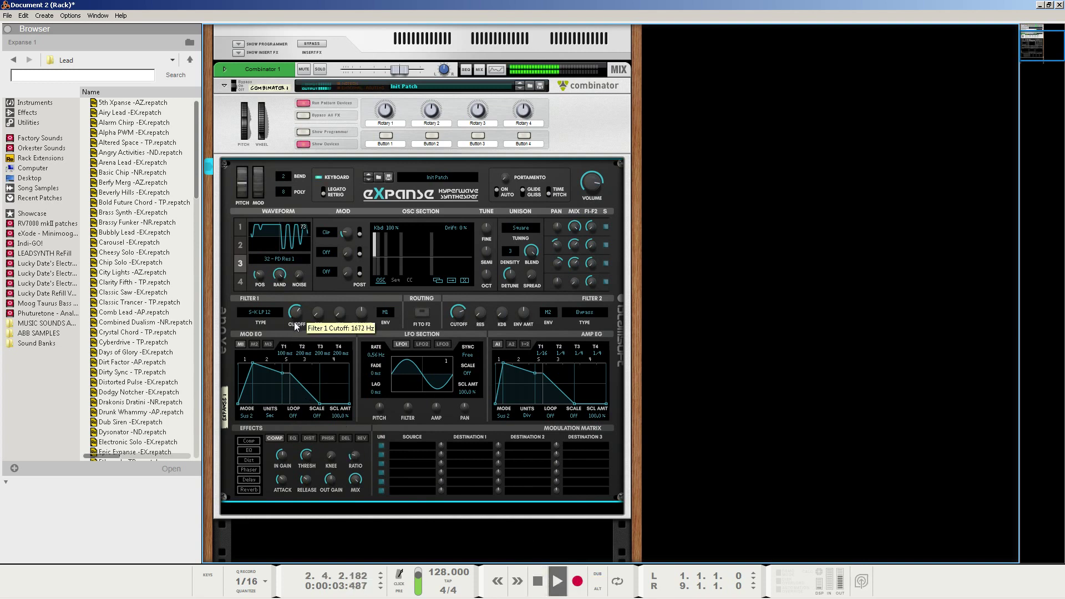
scroll(296, 324, "down", 5)
key("space")
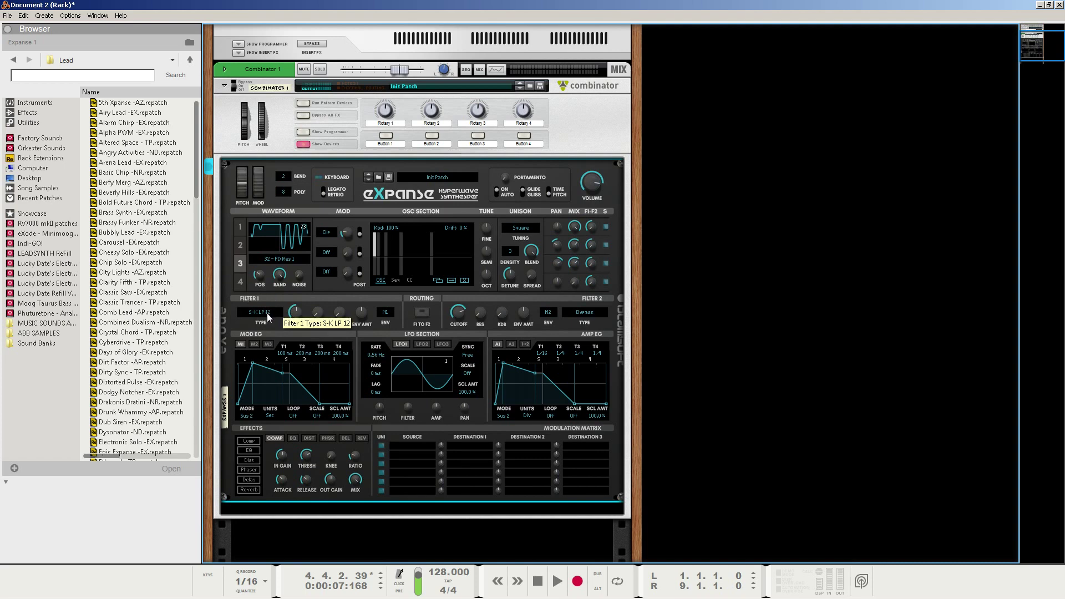
Switch Filter 1 to an SVF type, lower its cutoff, and set resonance 31.3 % and envelope amount about 11.7 %
left_click_drag(270, 313, 275, 299)
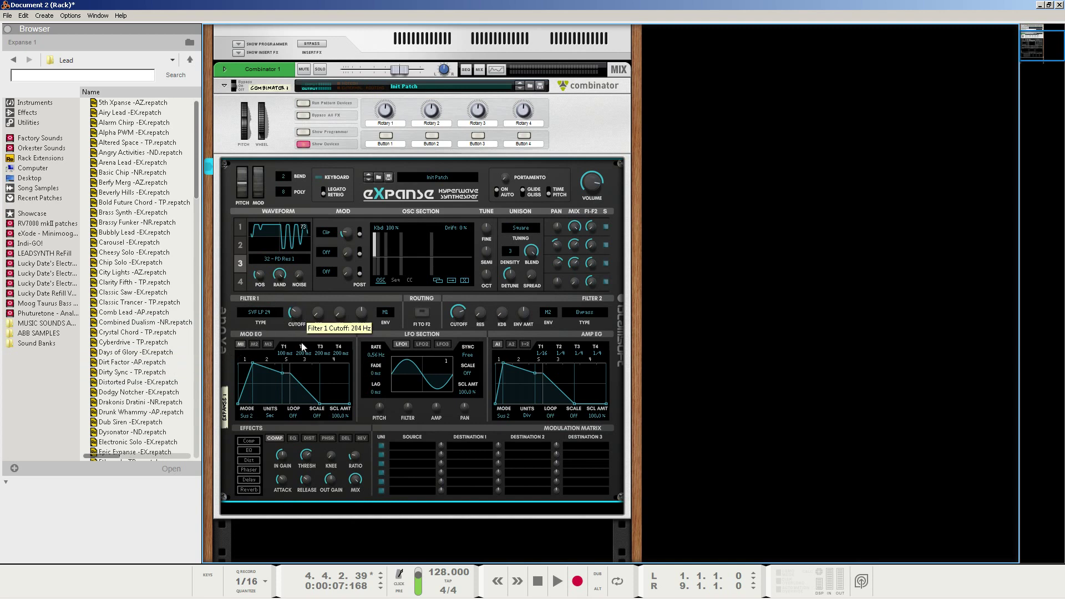
left_click_drag(302, 348, 302, 372)
left_click_drag(319, 315, 329, 270)
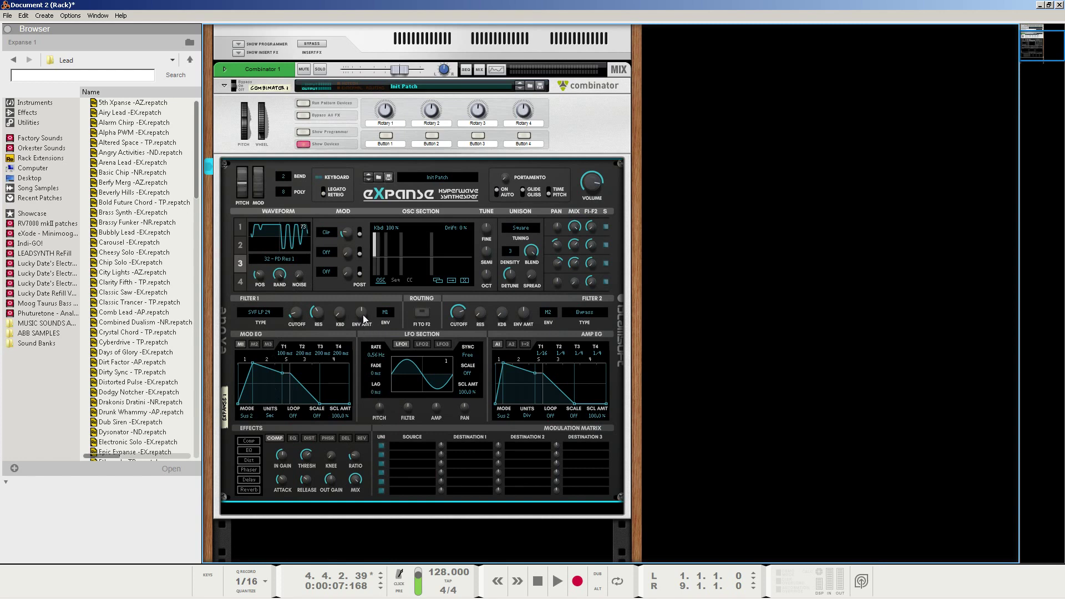
left_click_drag(363, 314, 378, 267)
Sync the Mod EG to tempo divisions, stretch the attack to 8/4, set sustain 6.83, and curve the attack
left_click(271, 415)
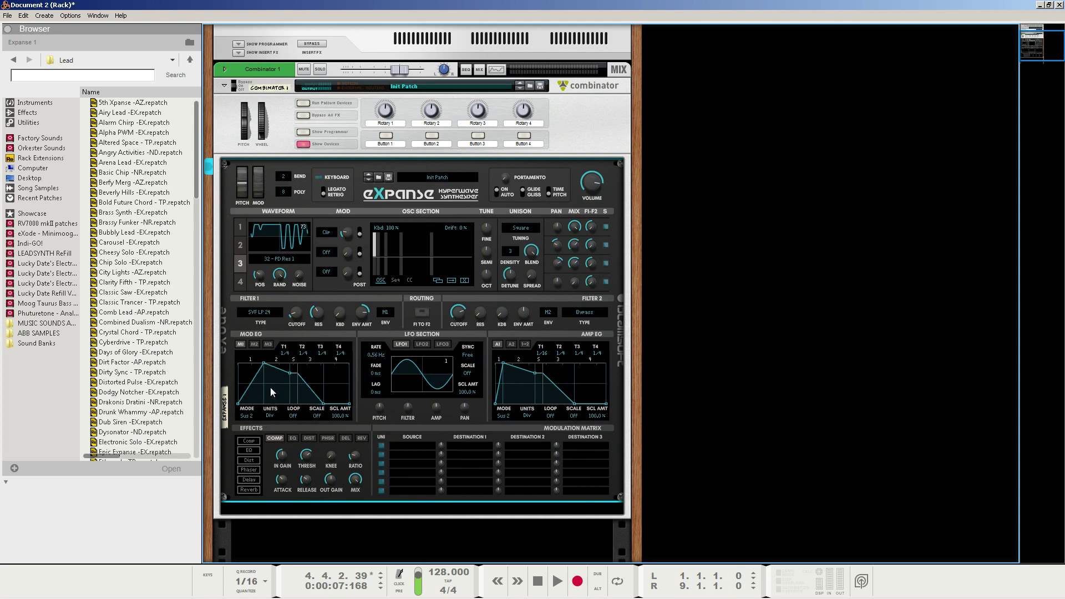
left_click_drag(264, 361, 311, 361)
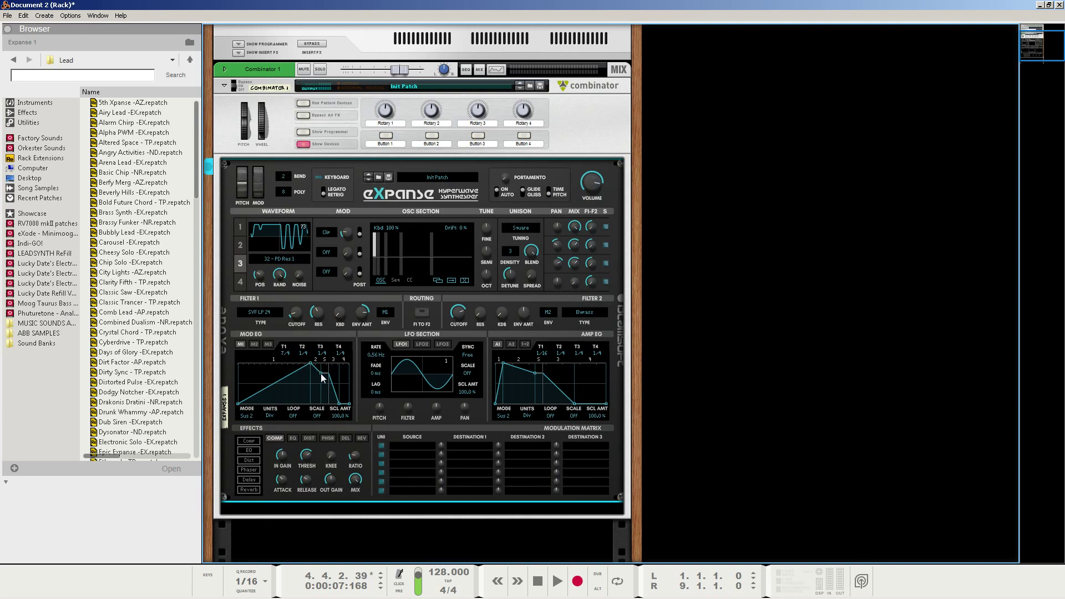
left_click_drag(321, 374, 321, 377)
left_click_drag(321, 376, 322, 377)
left_click_drag(307, 361, 321, 375)
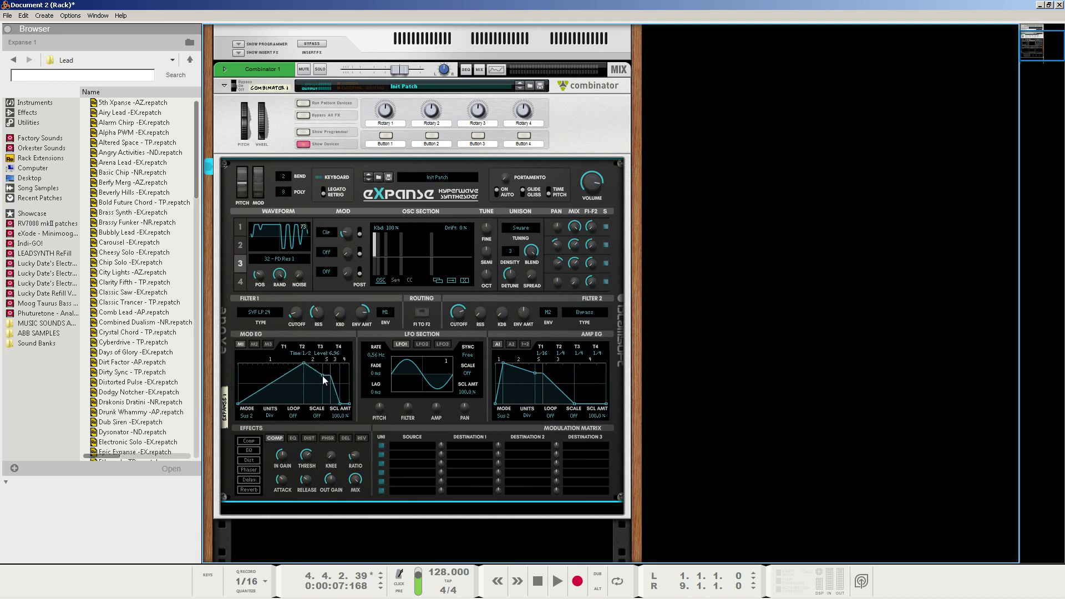
left_click_drag(321, 375, 320, 378)
left_click_drag(279, 381, 320, 403)
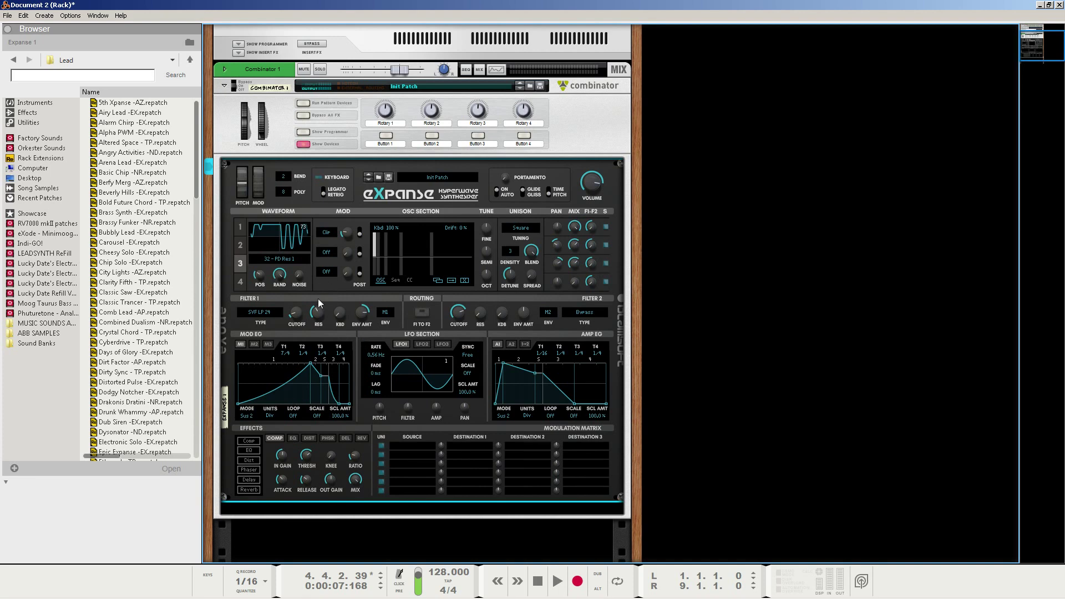
Play the patch from the start, then turn Filter 1's cutoff down to about 40 Hz
left_click(538, 581)
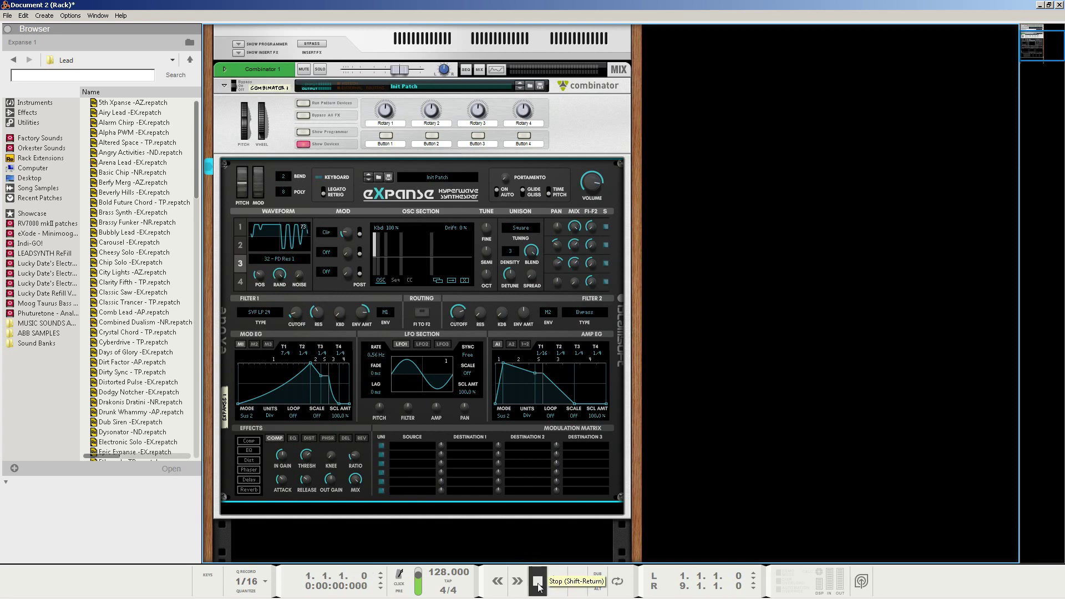
key("space")
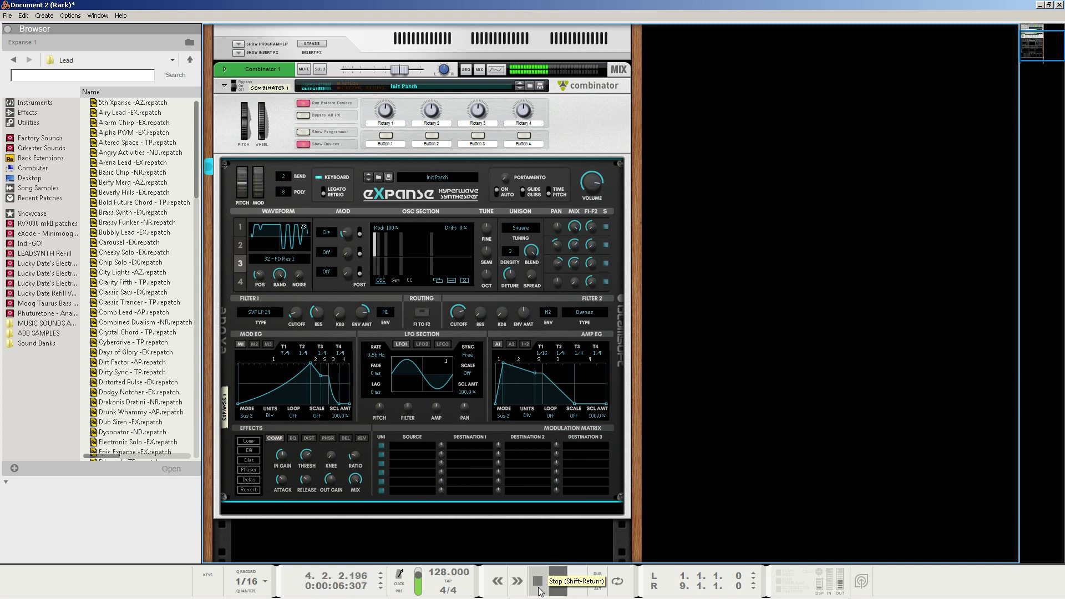
mouse_move(303, 312)
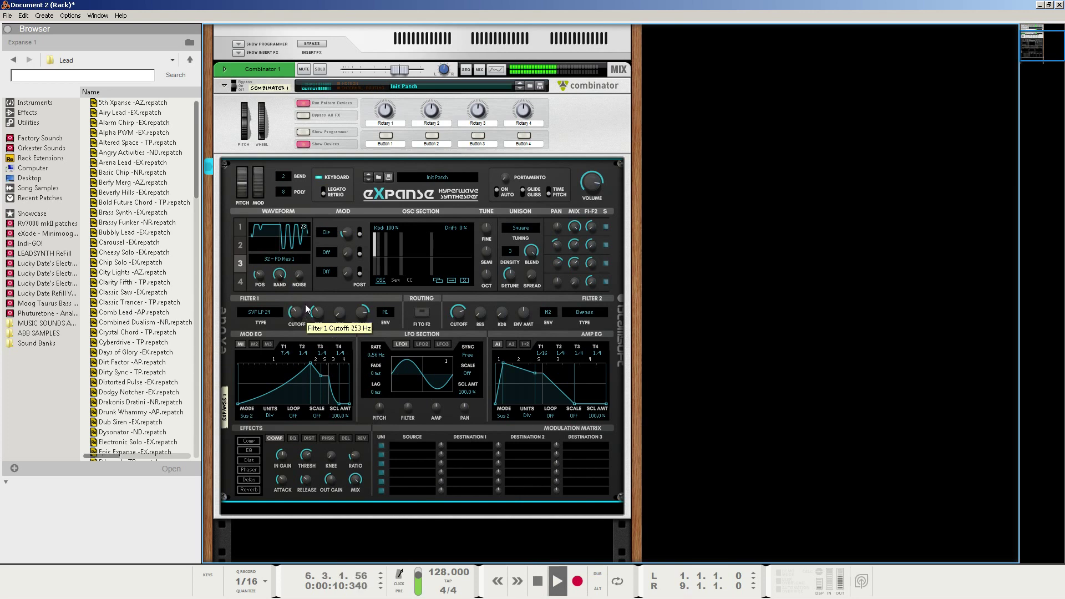
scroll(304, 312, "up", 3)
key("space")
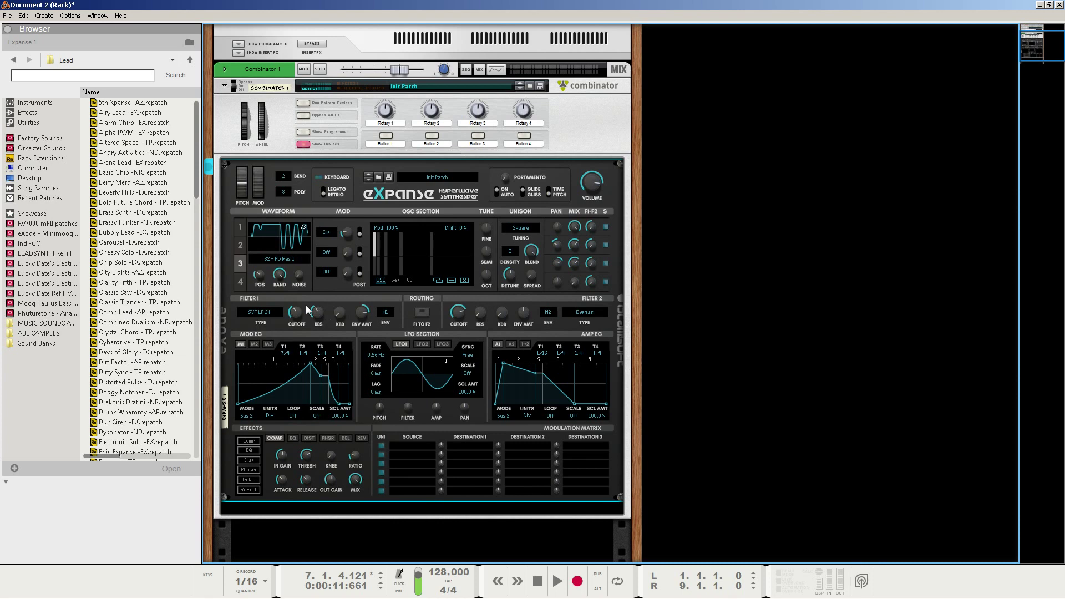
scroll(298, 318, "down", 4)
scroll(299, 319, "down", 1)
Set matrix row 1's source to Mod Env 1 and route its first slot to OSC1 Pos
left_click(406, 445)
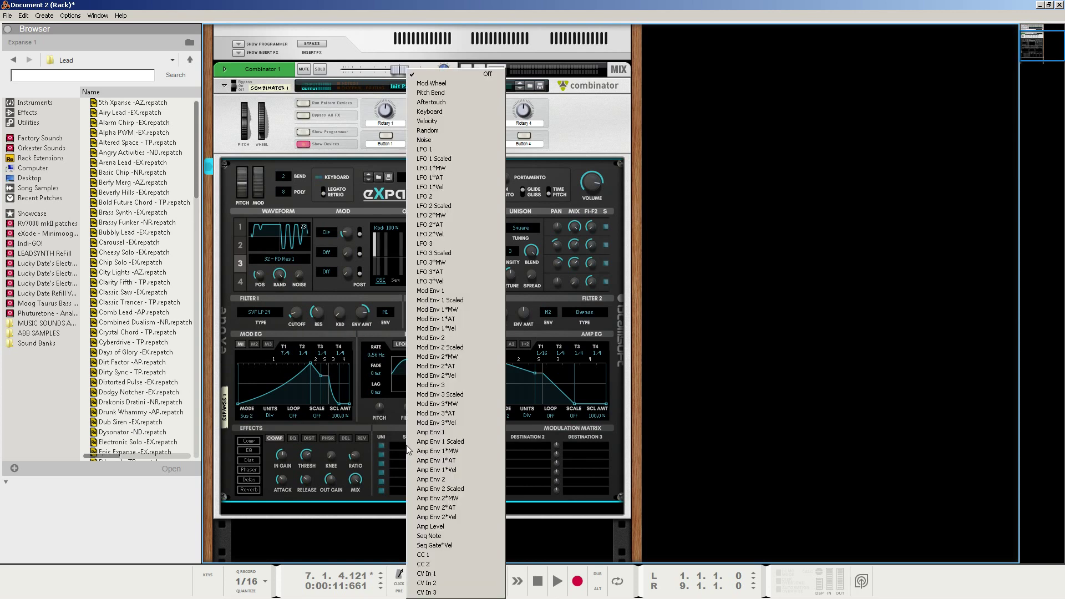
left_click(455, 292)
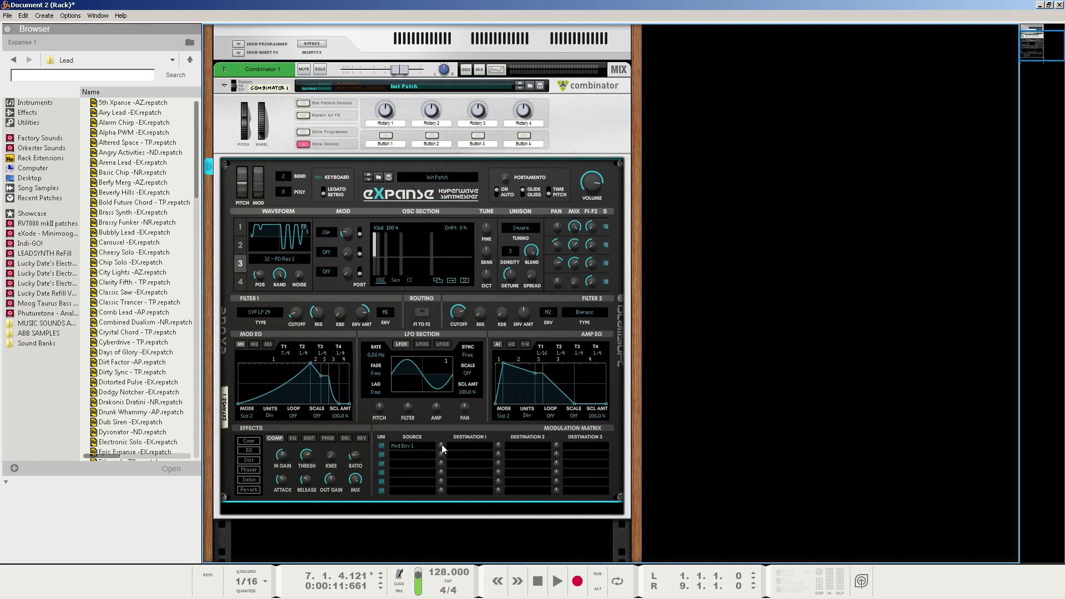
left_click_drag(441, 445, 448, 434)
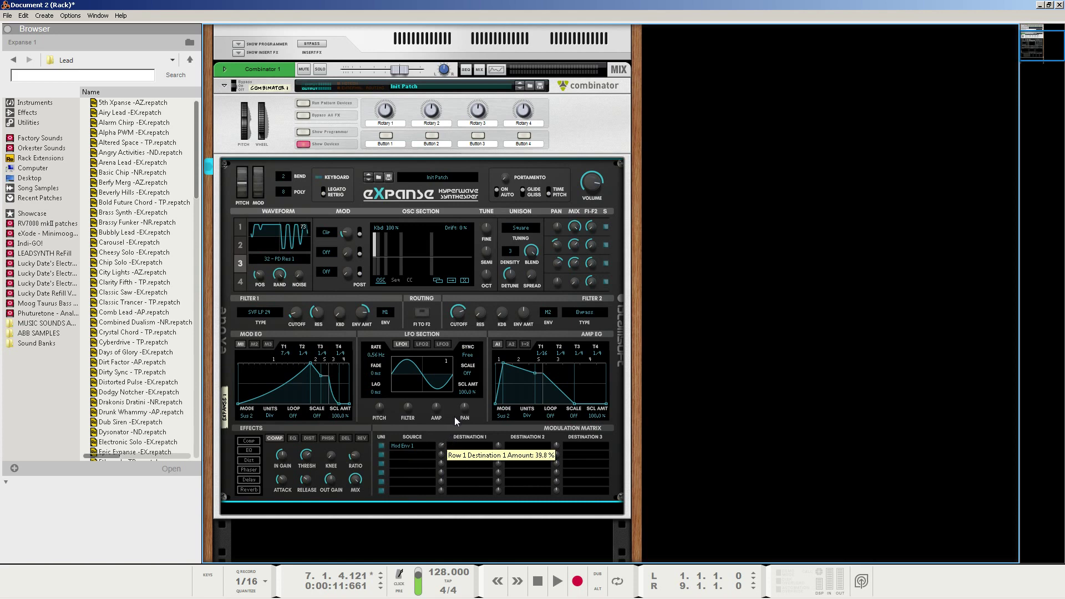
left_click(457, 446)
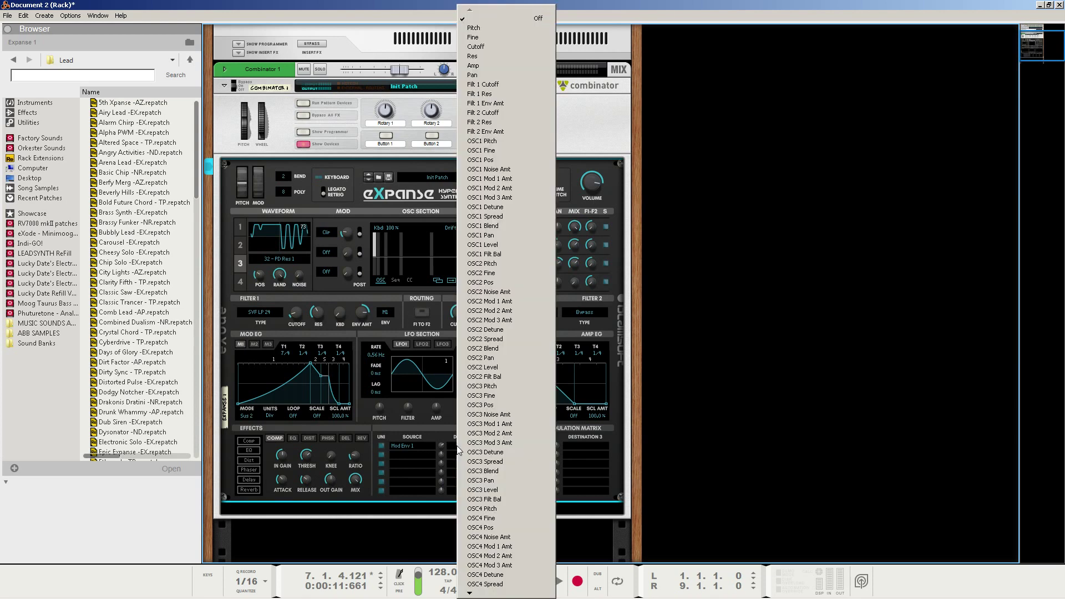
left_click(492, 160)
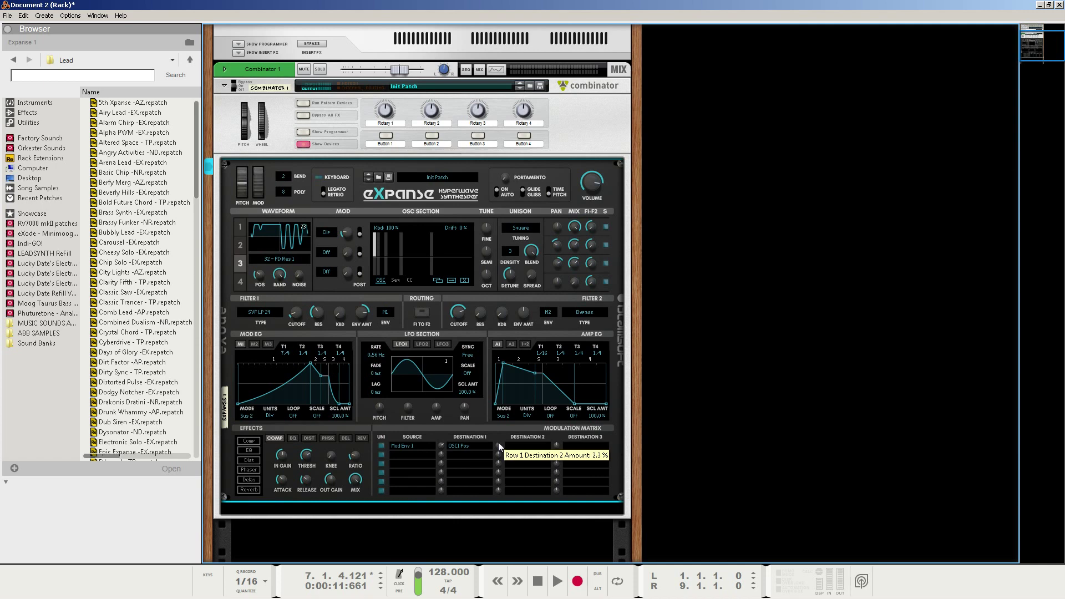
Route row 1's second slot to OSC1 Mod 1 Amt with a small amount
left_click_drag(498, 441, 501, 439)
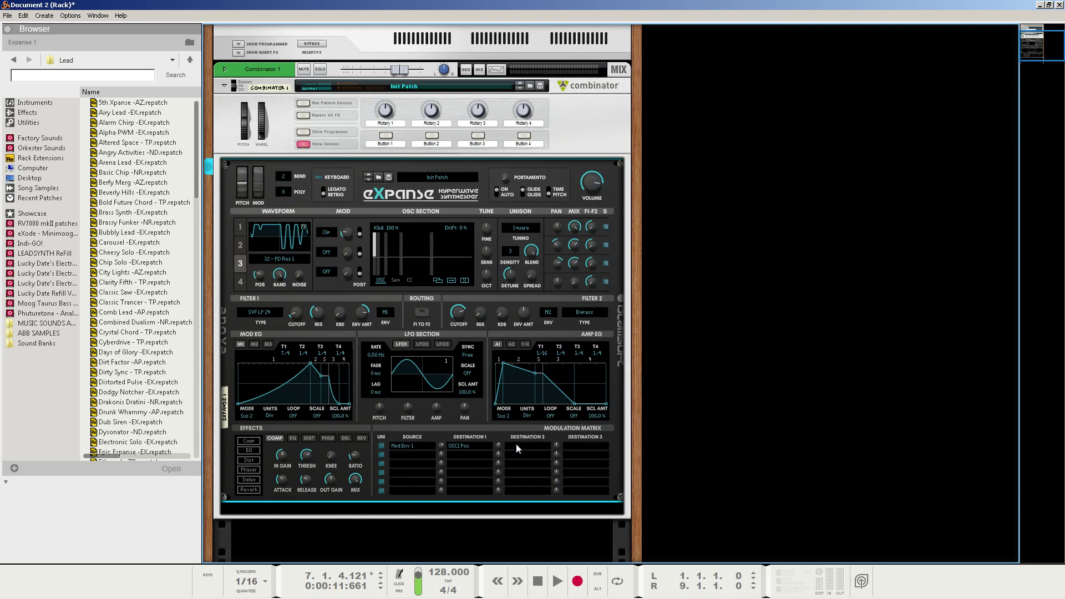
left_click(516, 447)
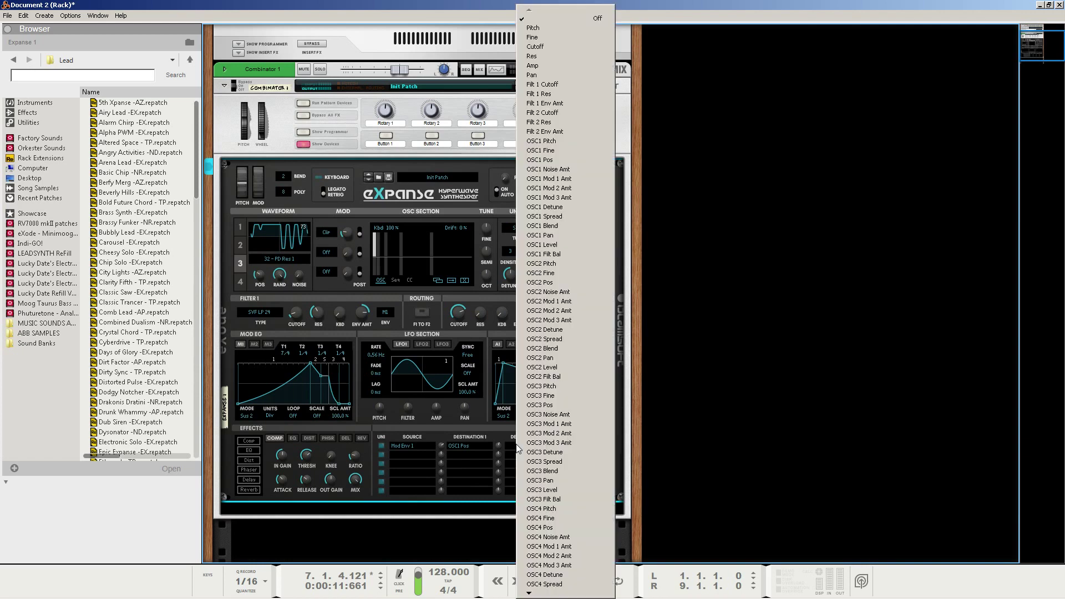
left_click(548, 180)
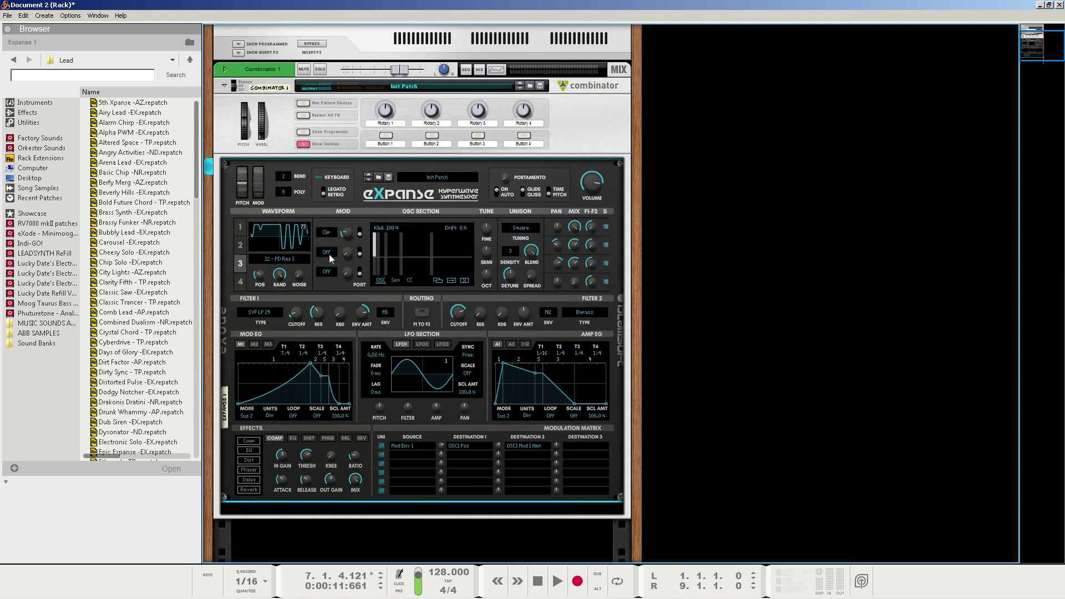
left_click(240, 227)
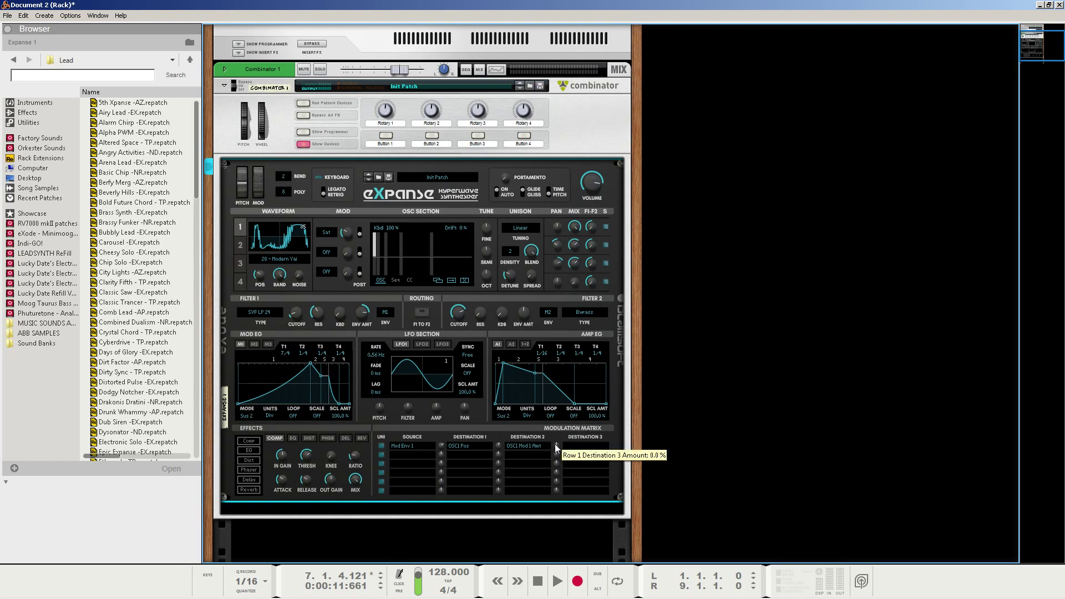
Route row 1's third slot to OSC2 Pos at 46.8 %
left_click_drag(555, 444, 553, 427)
left_click_drag(554, 411, 554, 410)
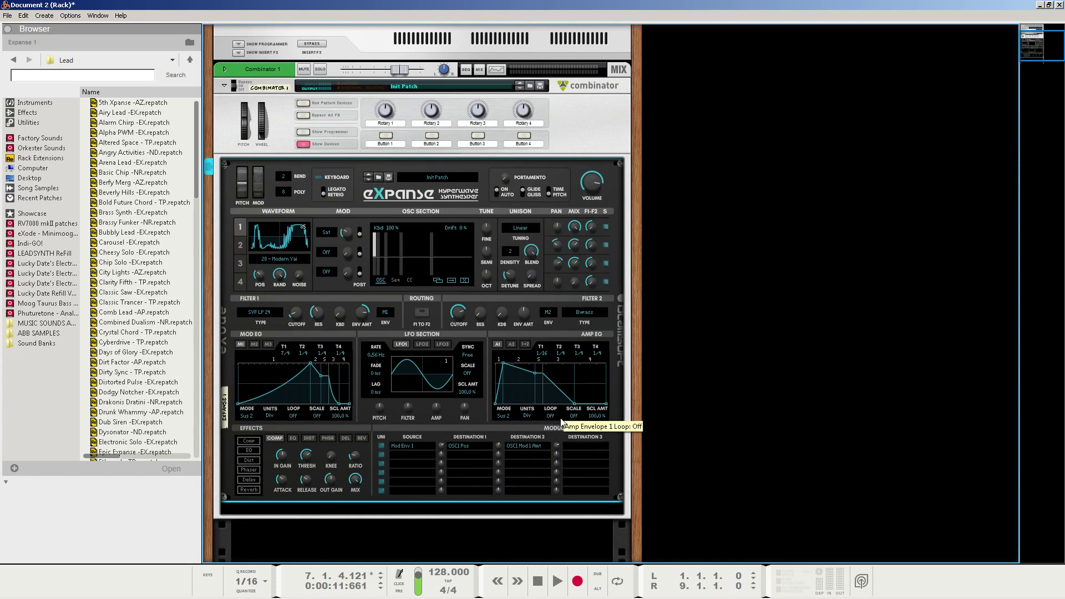
left_click(577, 446)
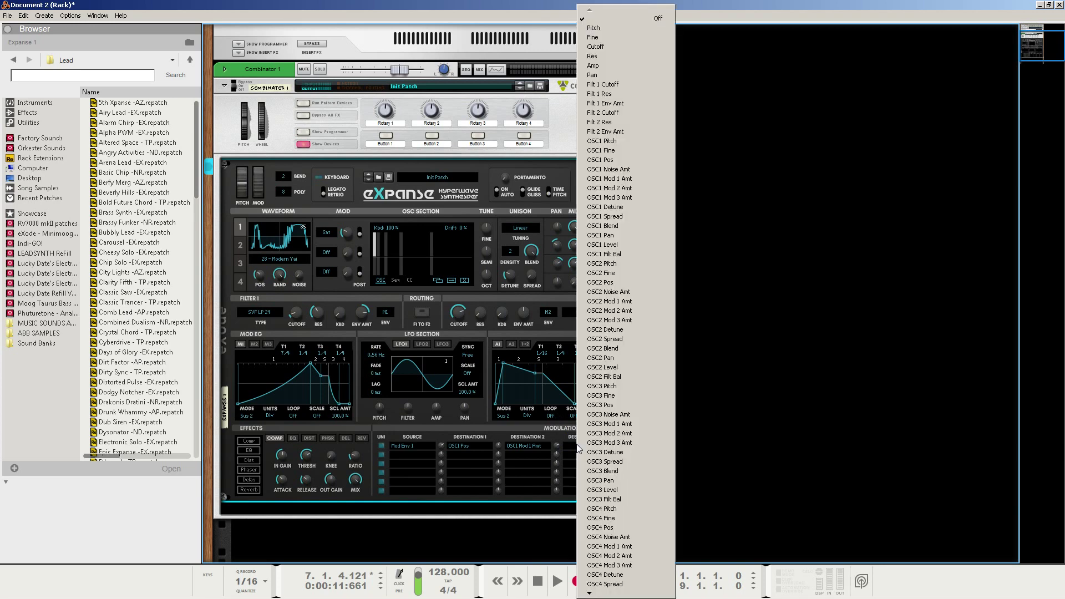
left_click(611, 282)
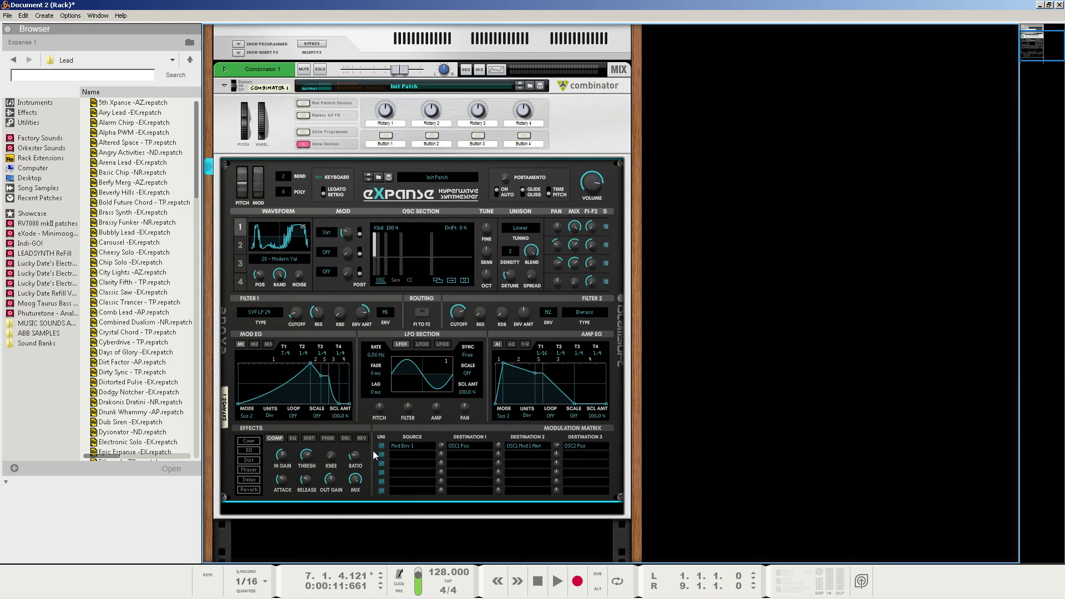
Set matrix row 2's source to Mod Env 1 and route its first slot to OSC3 Pos
left_click(403, 458)
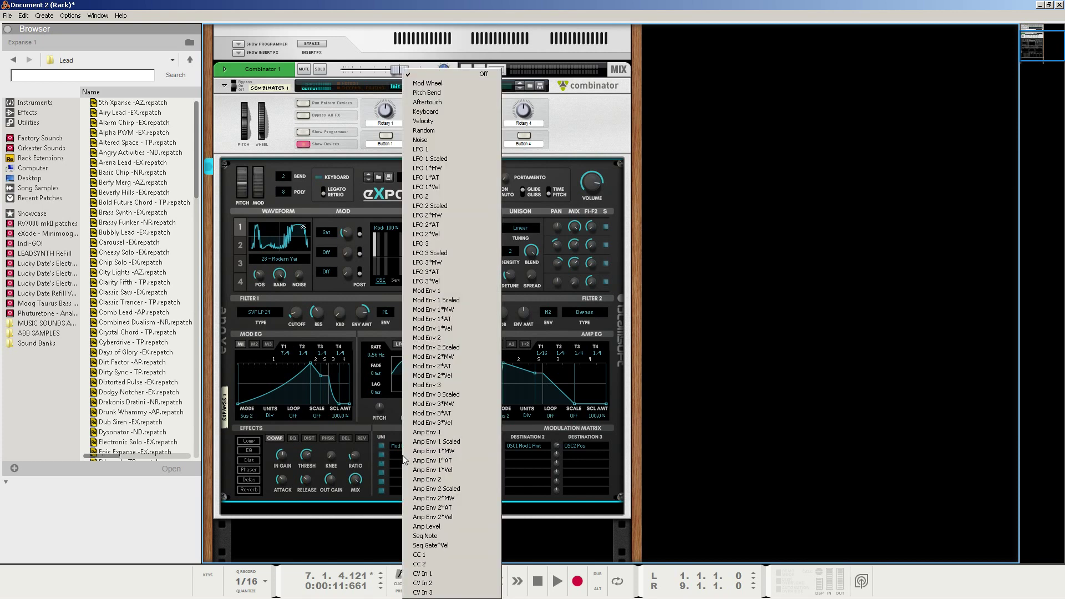
left_click(434, 292)
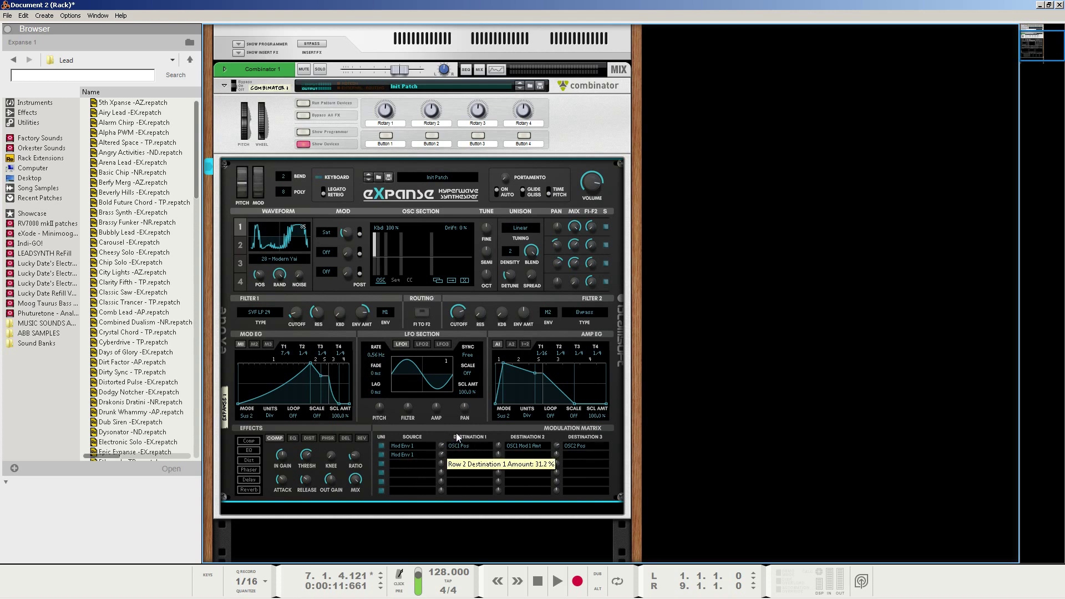
left_click_drag(459, 427, 459, 426)
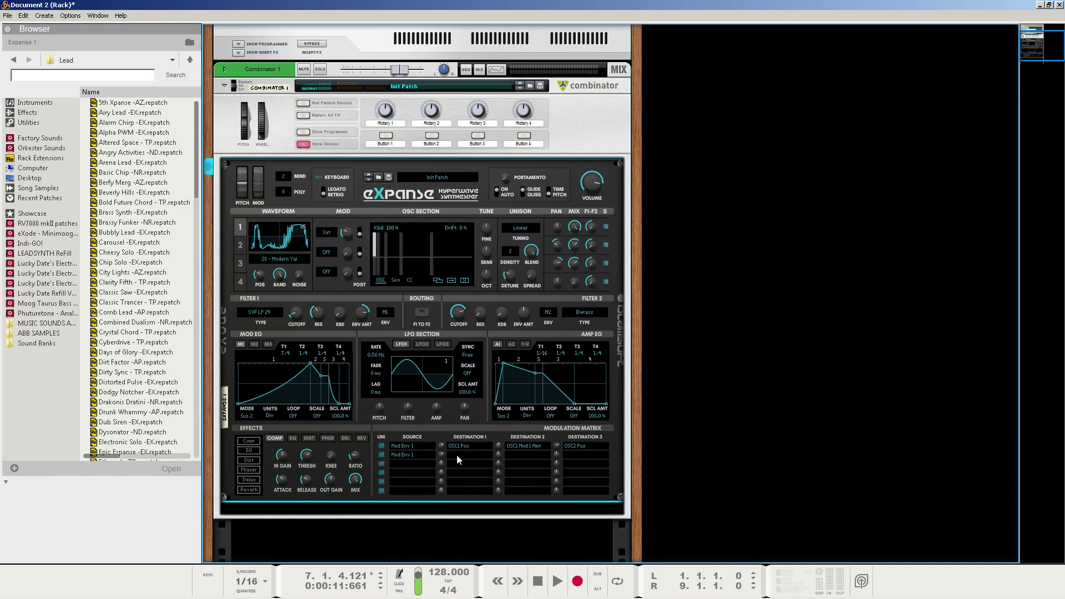
left_click(457, 455)
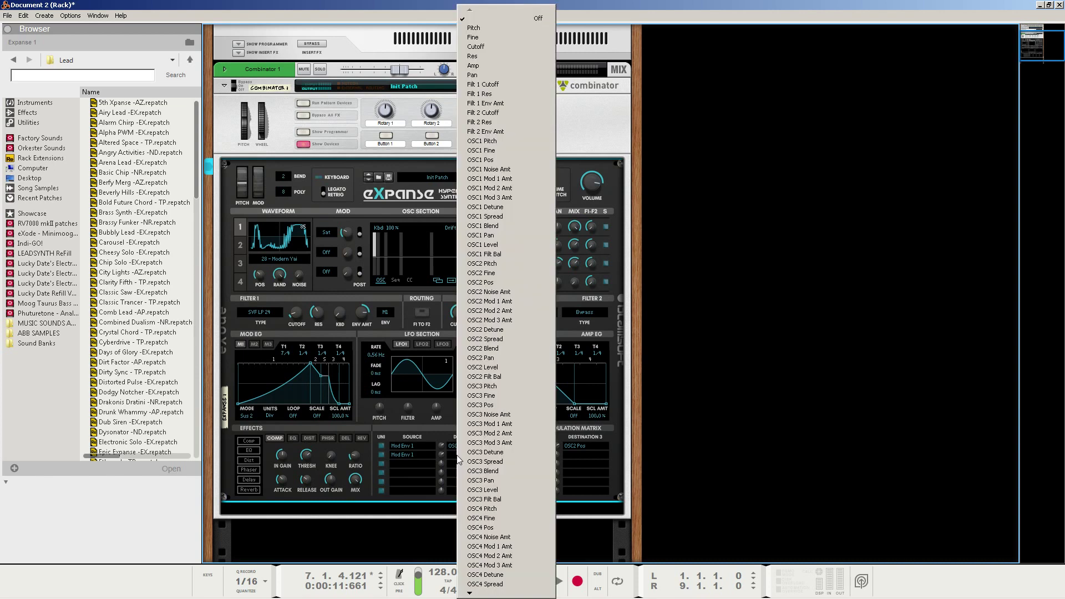
left_click(484, 405)
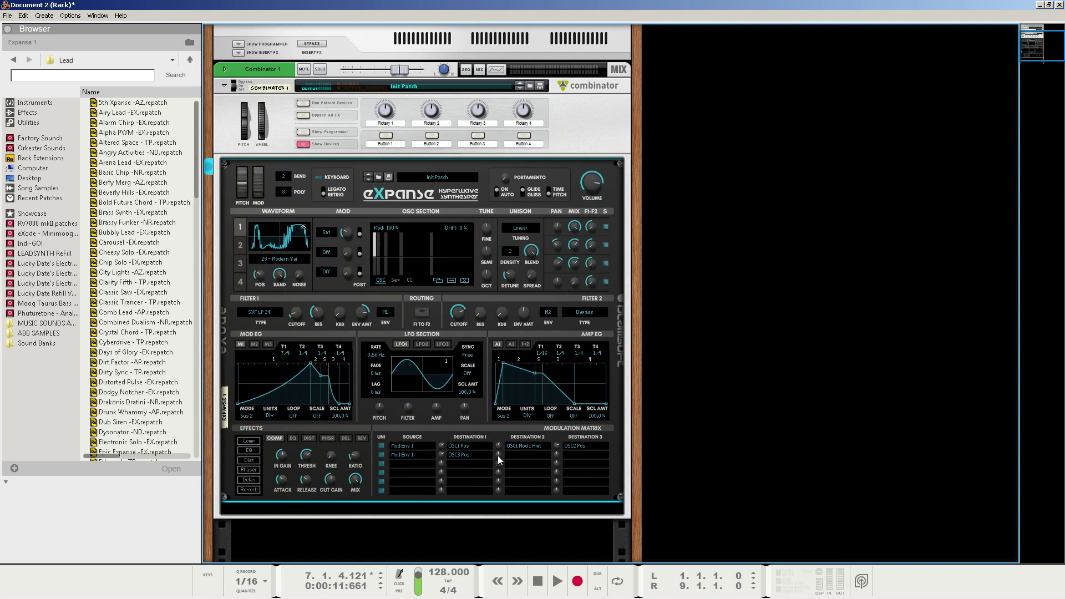
Route row 2's second slot to Filt 1 Res at -8.6 %
mouse_move(498, 455)
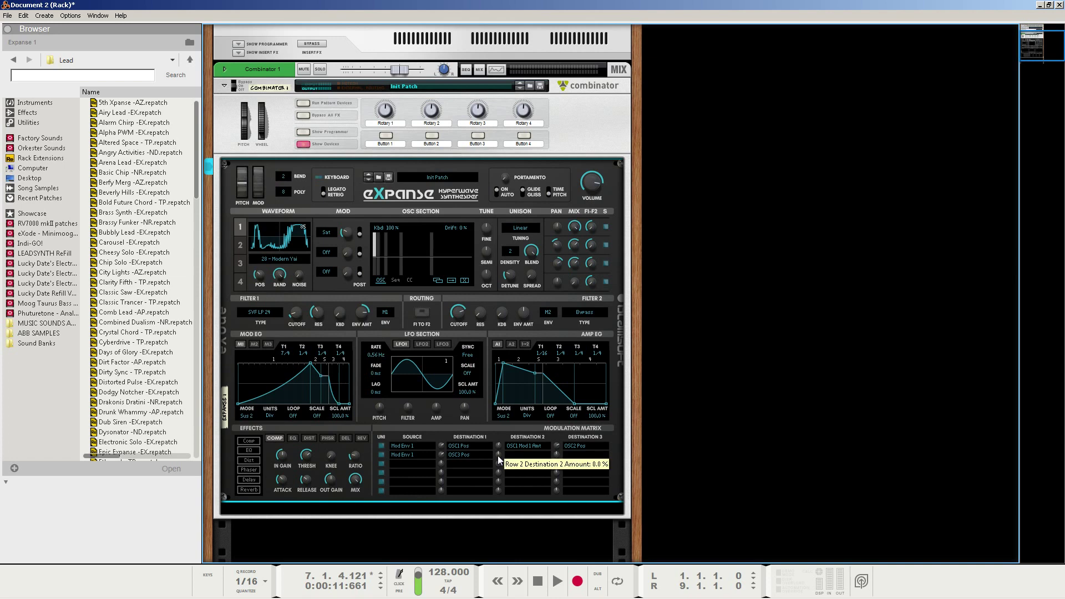
mouse_move(497, 456)
left_mouse_down()
mouse_move(498, 467)
mouse_move(497, 458)
left_mouse_up()
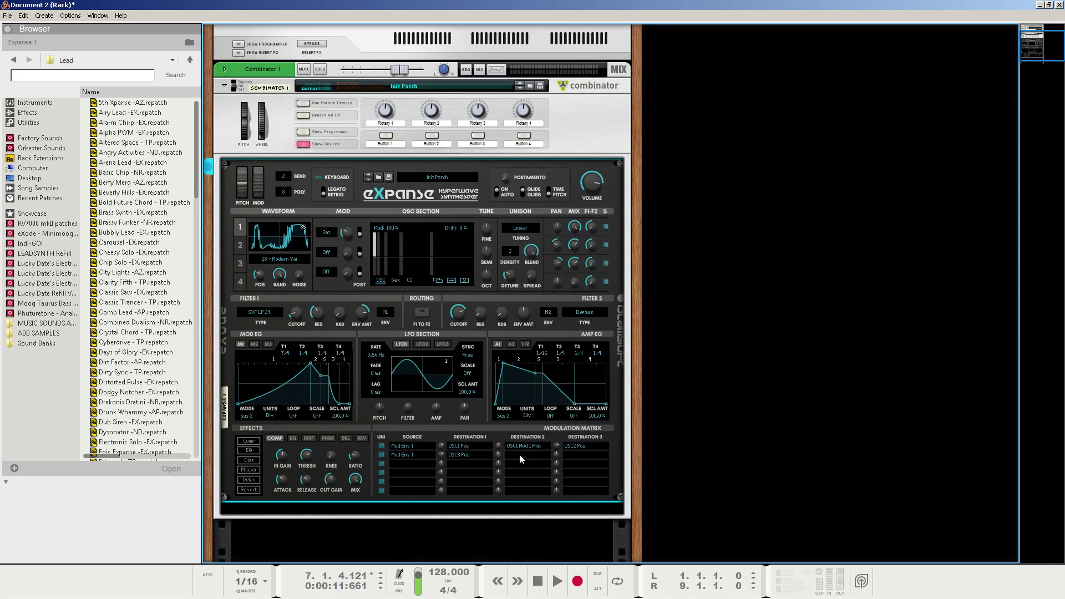
left_click(519, 454)
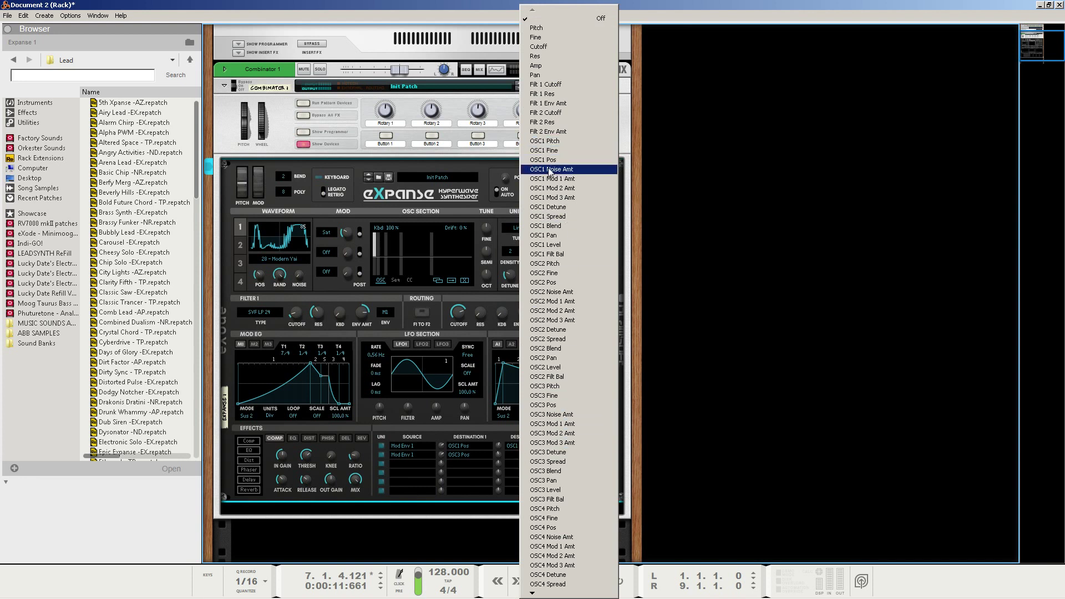
left_click(554, 93)
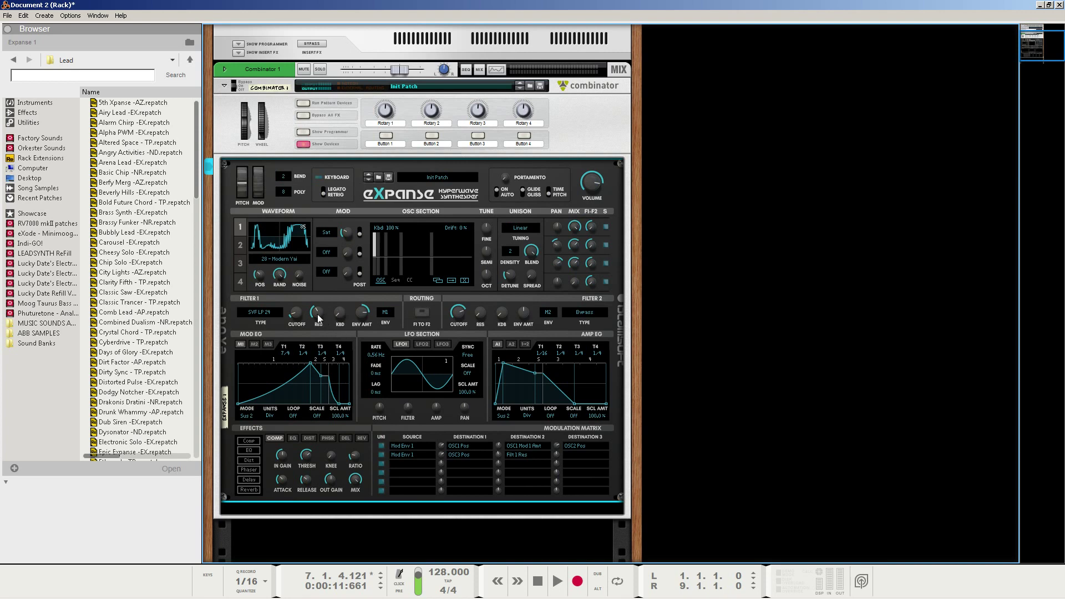
mouse_move(318, 319)
Make row 3 unipolar, route Mod Wheel to Cutoff at 42.2 %, and raise the mod wheel to about 62 %
left_click(381, 463)
mouse_move(441, 463)
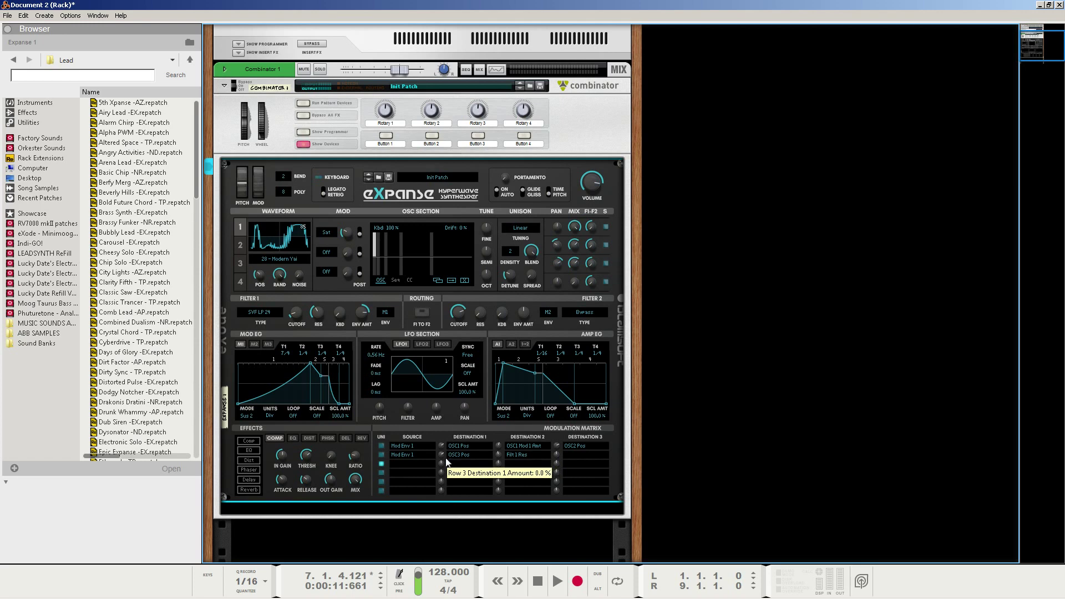
left_click(397, 464)
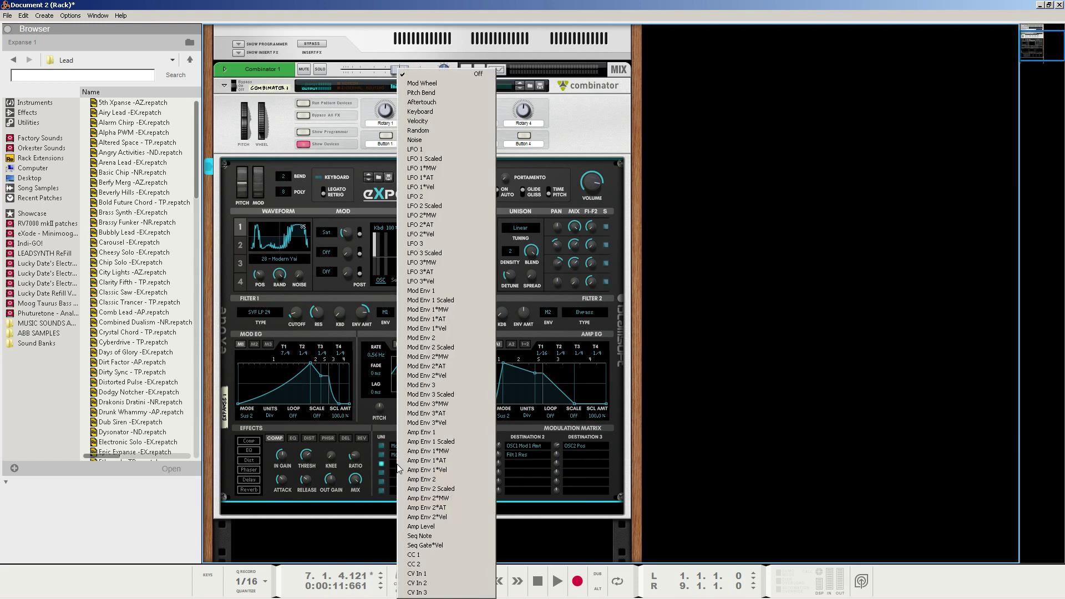
left_click(447, 82)
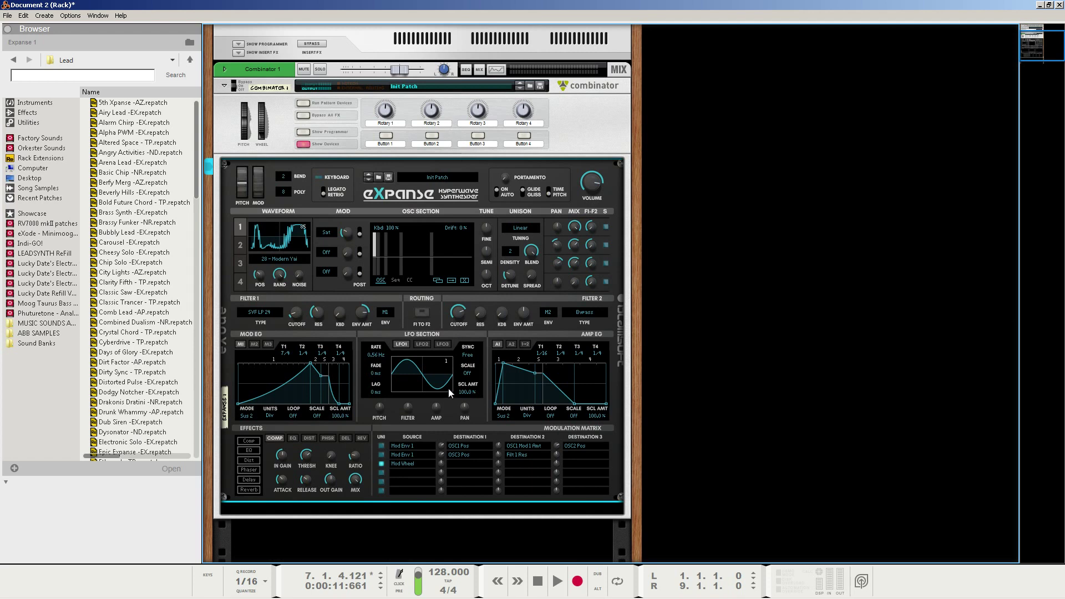
left_click_drag(442, 462, 454, 431)
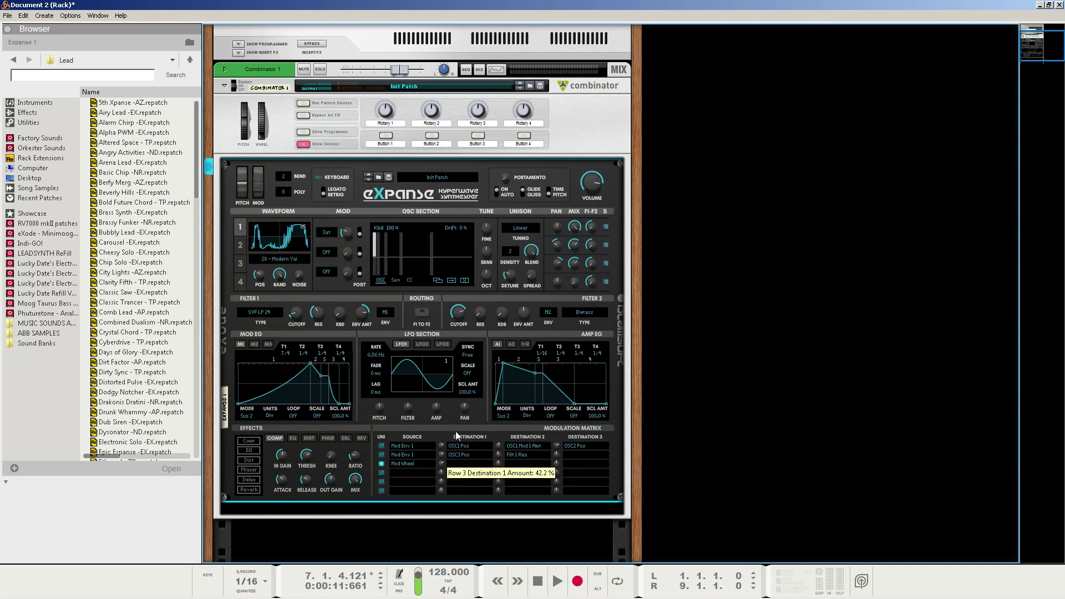
left_click_drag(455, 431, 455, 431)
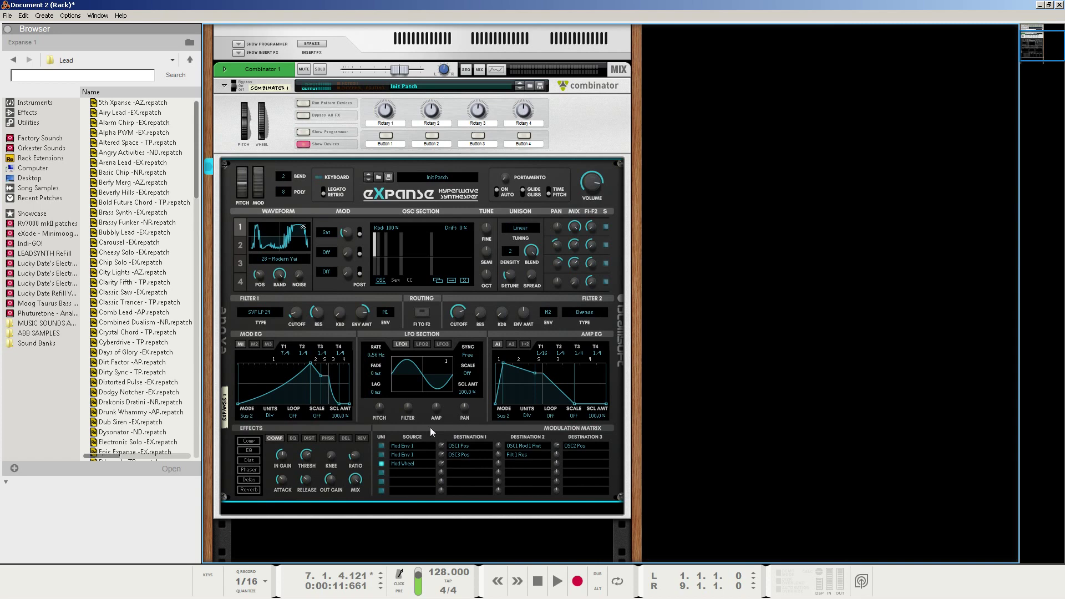
left_click(473, 475)
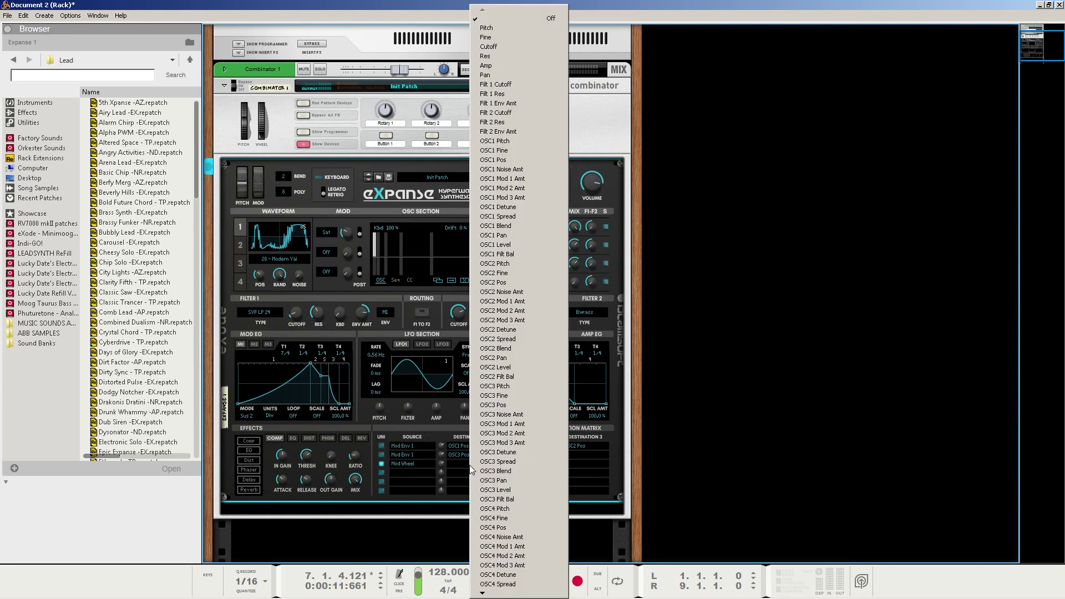
left_click(484, 48)
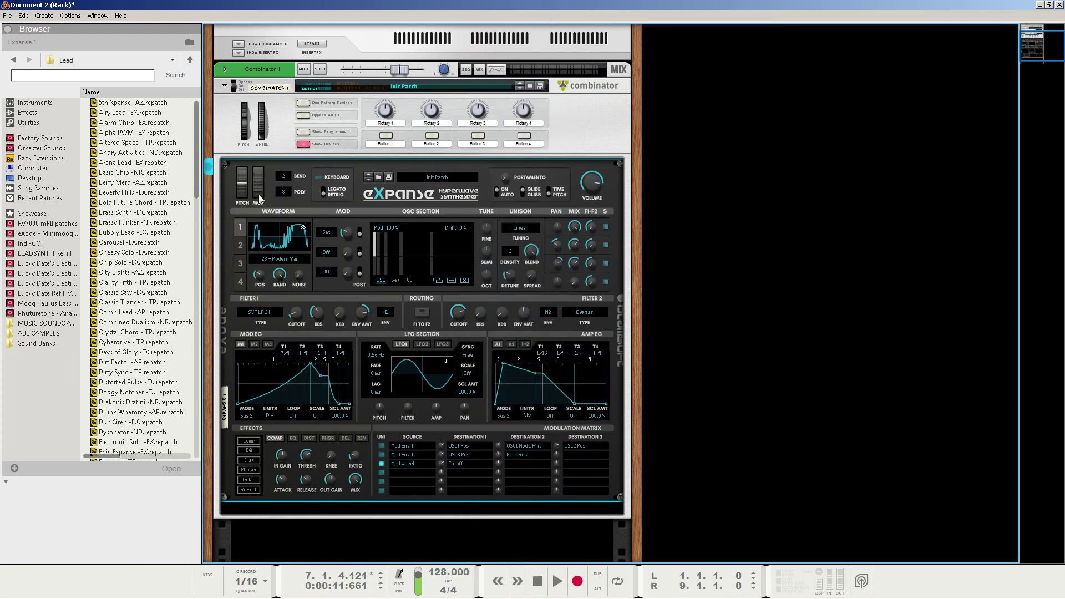
left_click_drag(268, 175, 278, 166)
Rewind, play the patch to audition it, then stop with the position back at 1.1.1.0
left_click(535, 572)
key("space")
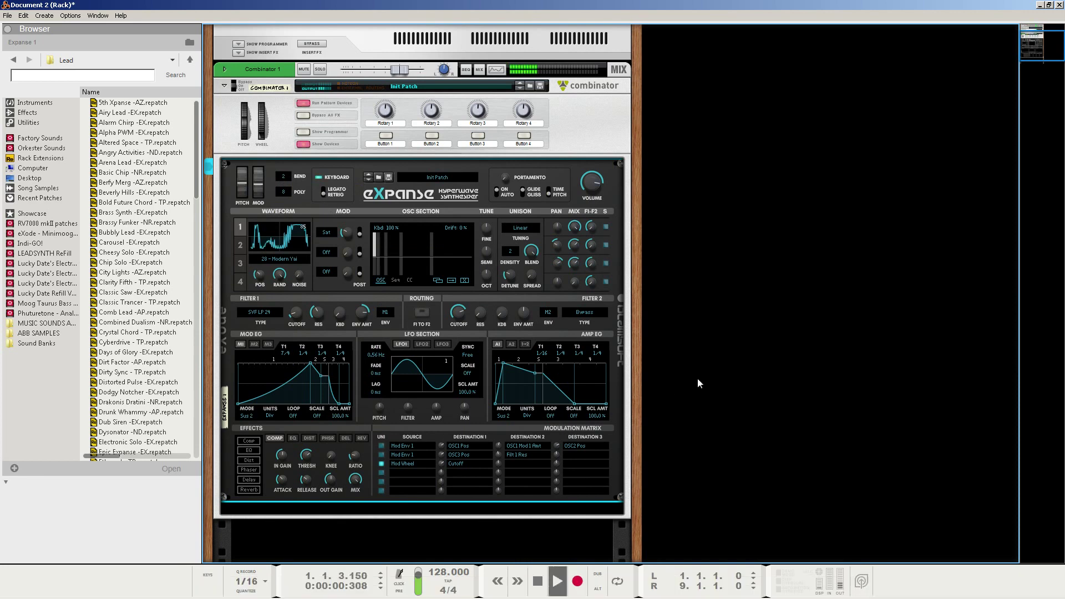
left_click(538, 581)
left_click(538, 581)
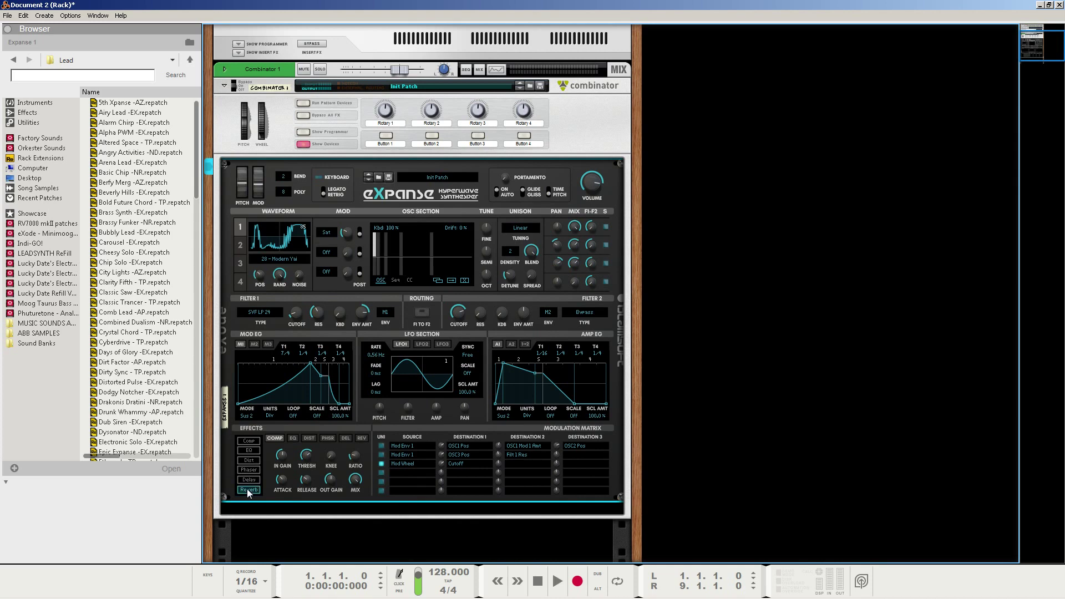
Switch Expanse's effect to reverb with LO TIME 8.7 s and X-OVER about 438 Hz
left_click(361, 437)
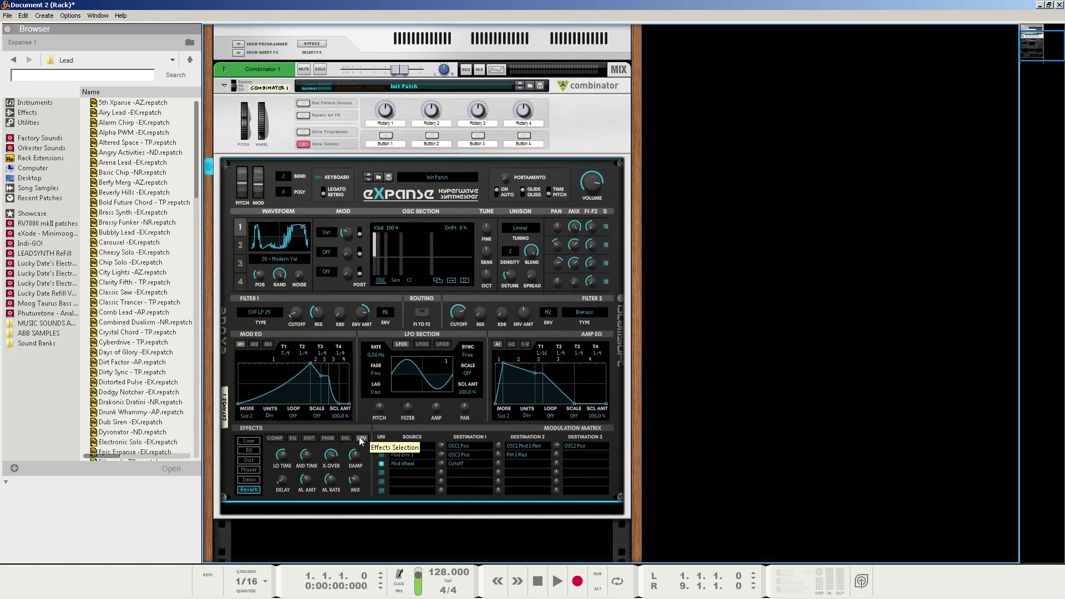
mouse_move(283, 459)
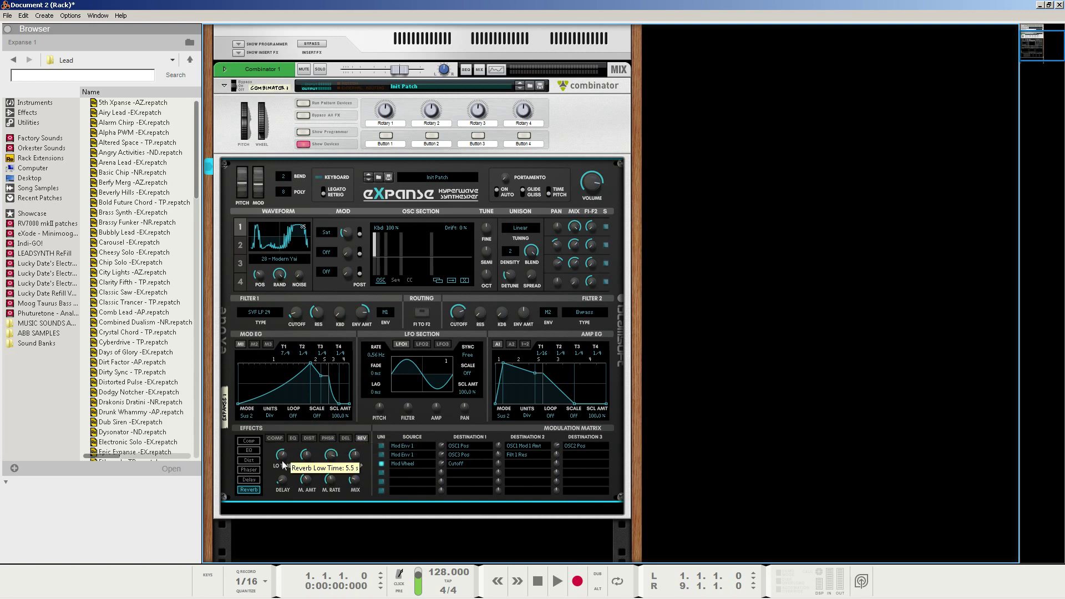
left_click_drag(291, 457, 295, 443)
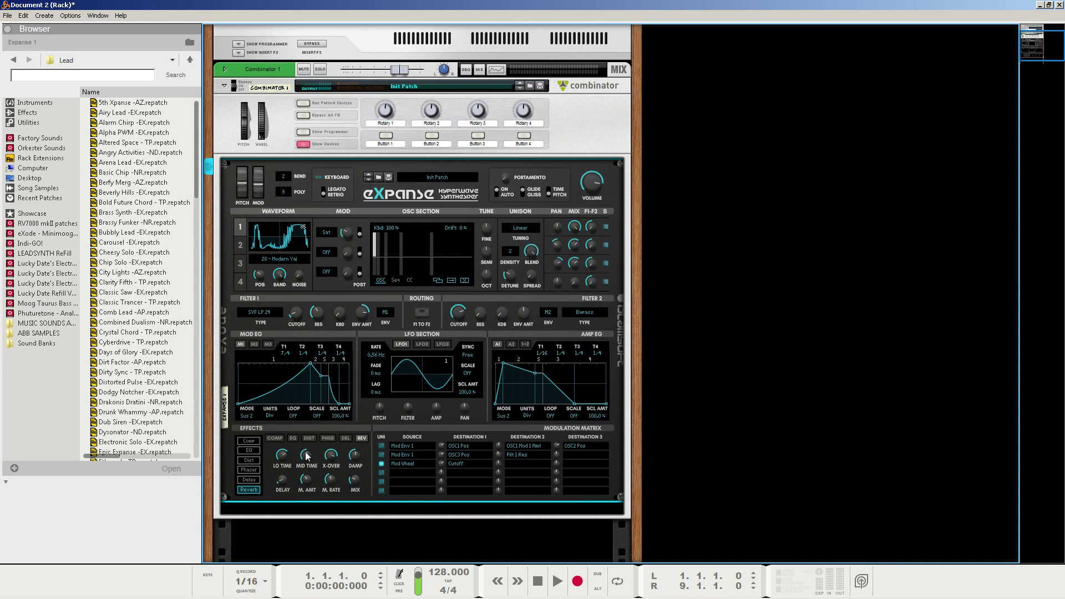
mouse_move(312, 454)
left_click_drag(331, 464, 345, 439)
mouse_move(356, 456)
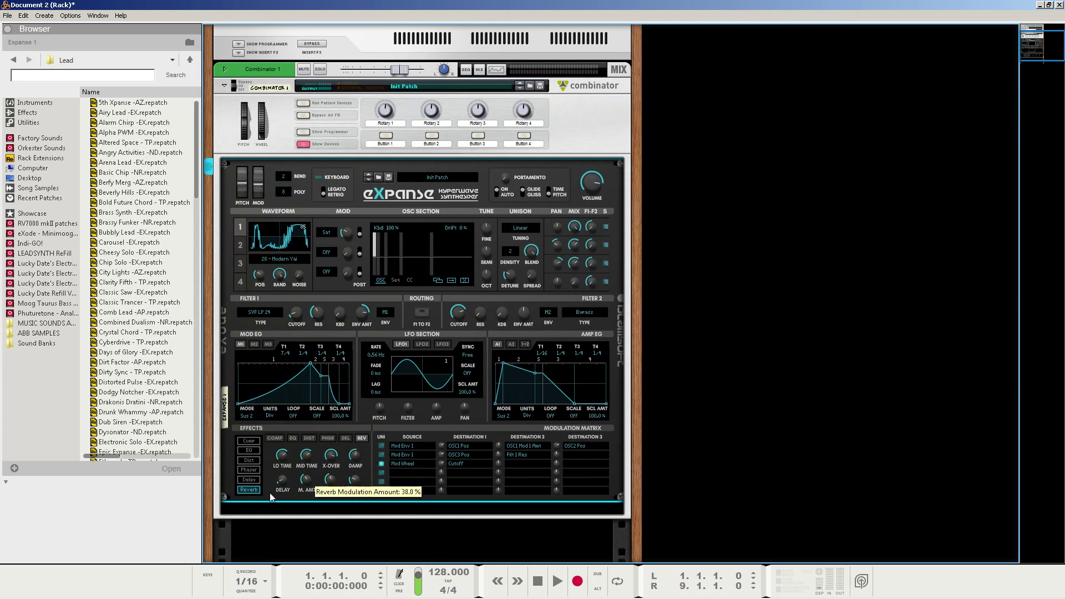
Set reverb delay to 53.2 ms, modulation amount to 81 % and modulation rate to 7.38 Hz
mouse_move(287, 484)
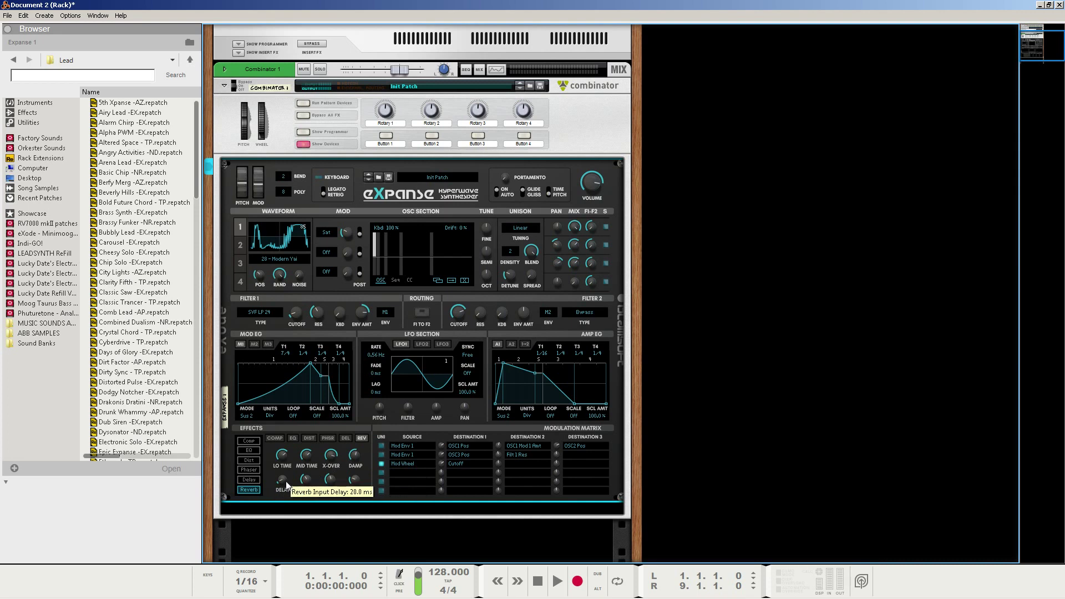
left_click_drag(292, 454, 294, 469)
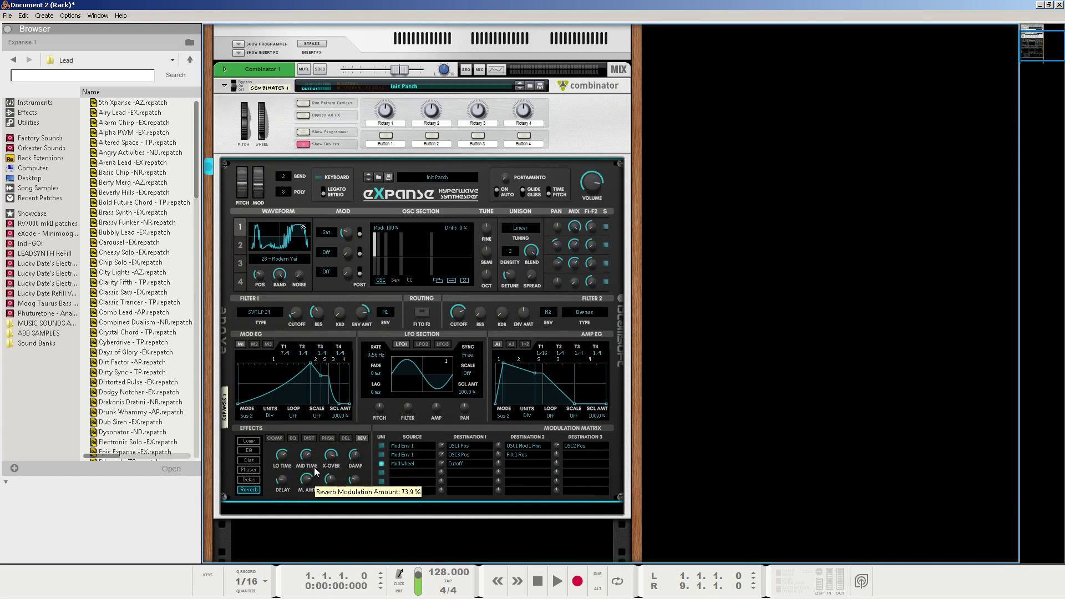
left_click_drag(314, 467, 315, 465)
left_click_drag(333, 478, 341, 427)
left_click_drag(337, 438, 338, 438)
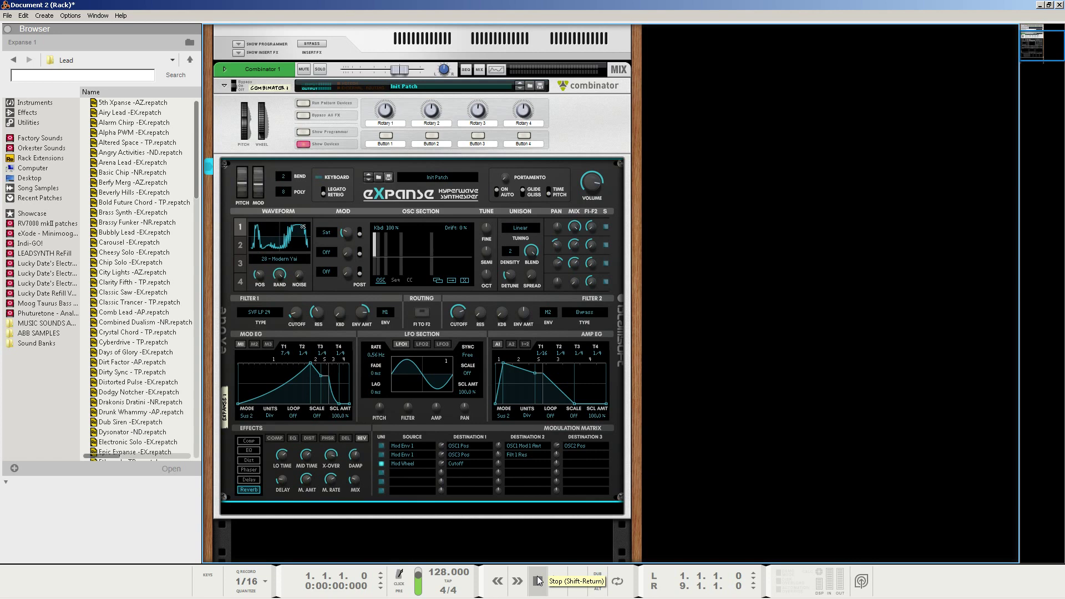
Play the patch, push the mod wheel up to 69 %, then stop playback
left_click(557, 580)
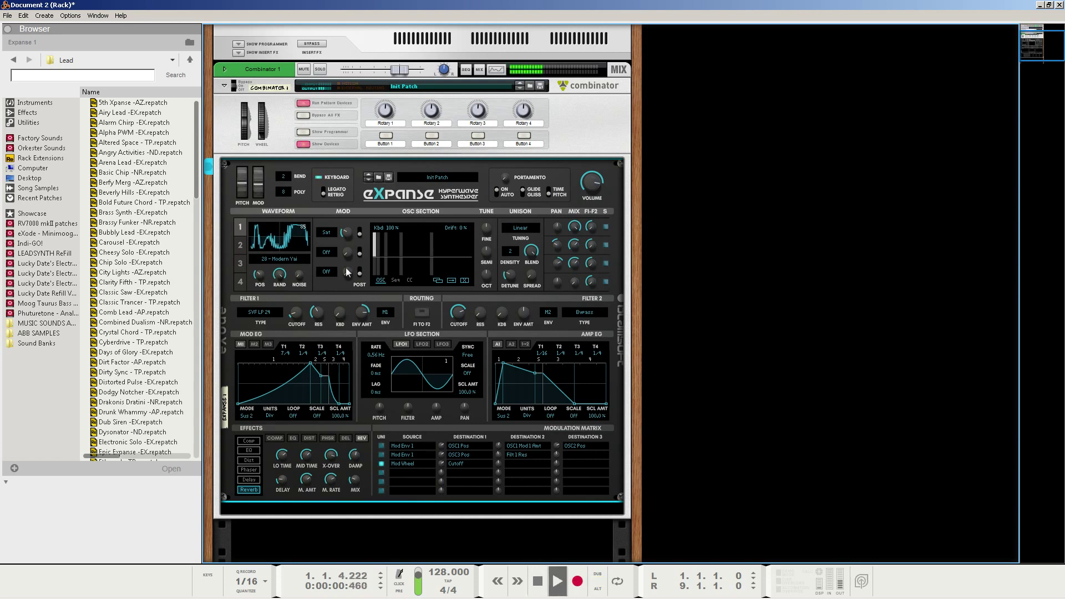
mouse_move(255, 188)
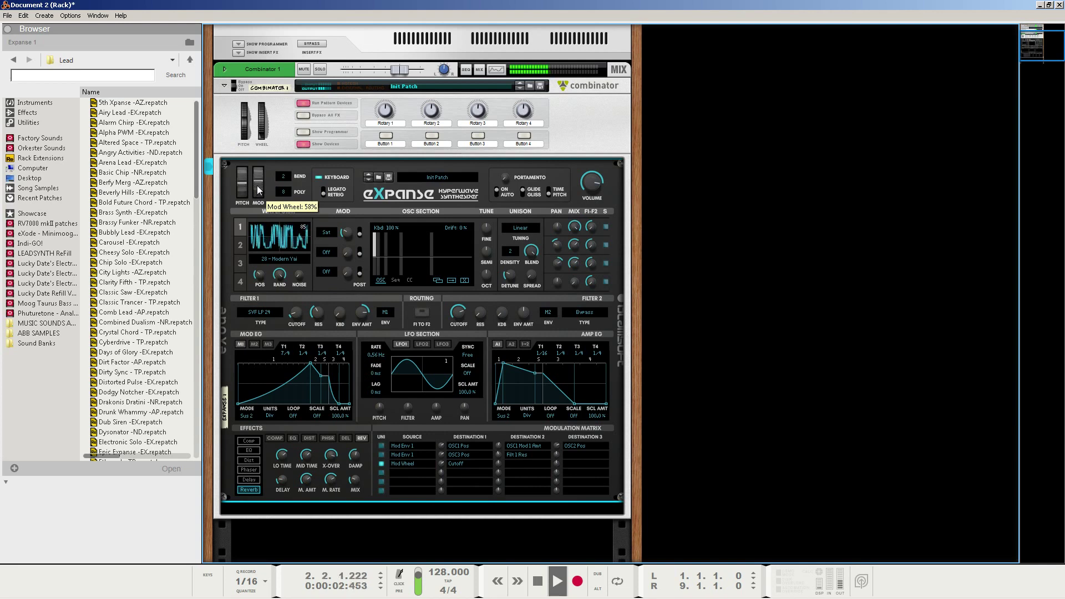
mouse_move(258, 185)
left_mouse_down()
mouse_move(259, 174)
mouse_move(257, 193)
left_mouse_up()
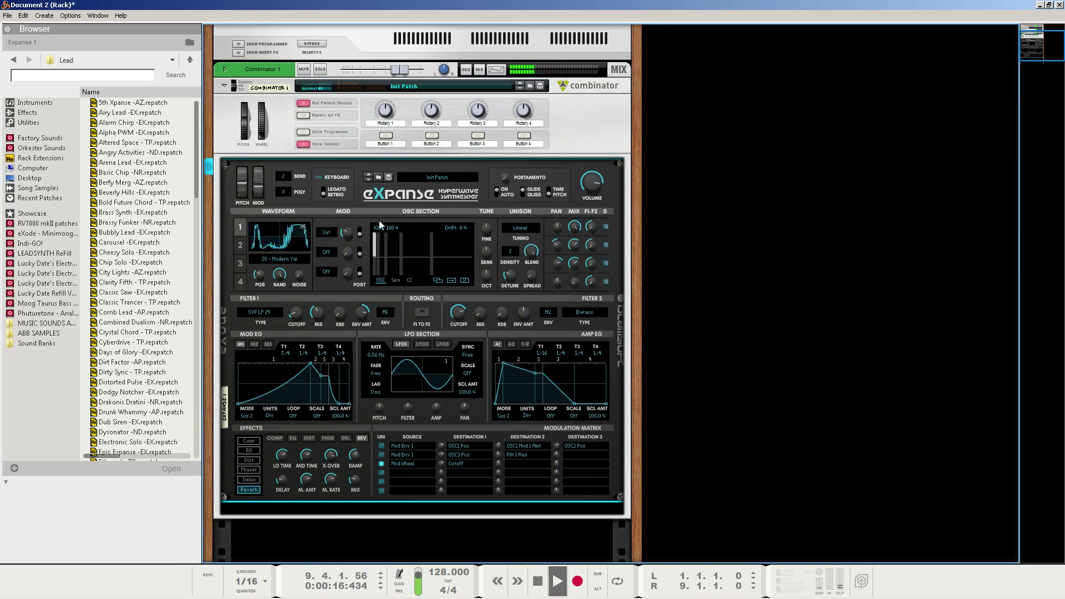
key("space")
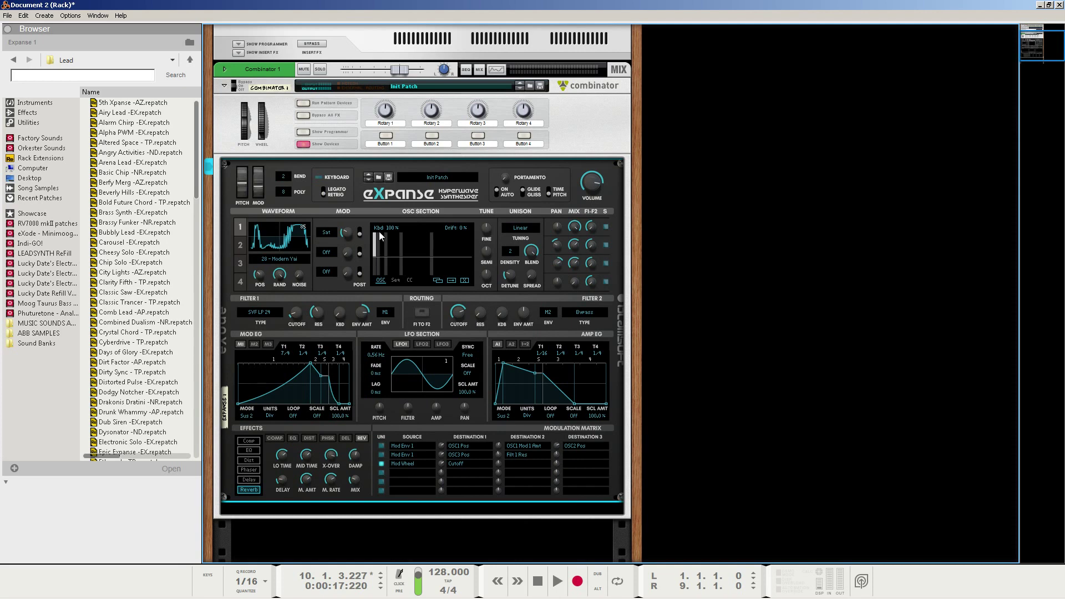
Save the Combinator patch under the name 'ABB'
left_click(540, 86)
type("ABB")
key("Return")
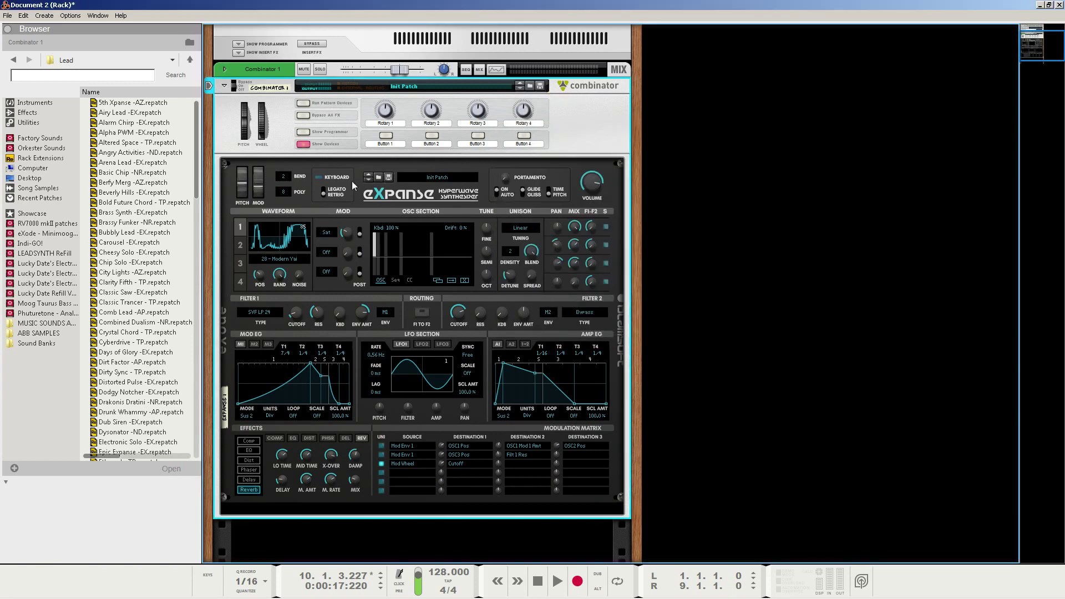
Save the Expanse patch as 'ABB Moving Pad Tutorial Expanse'
left_click(388, 177)
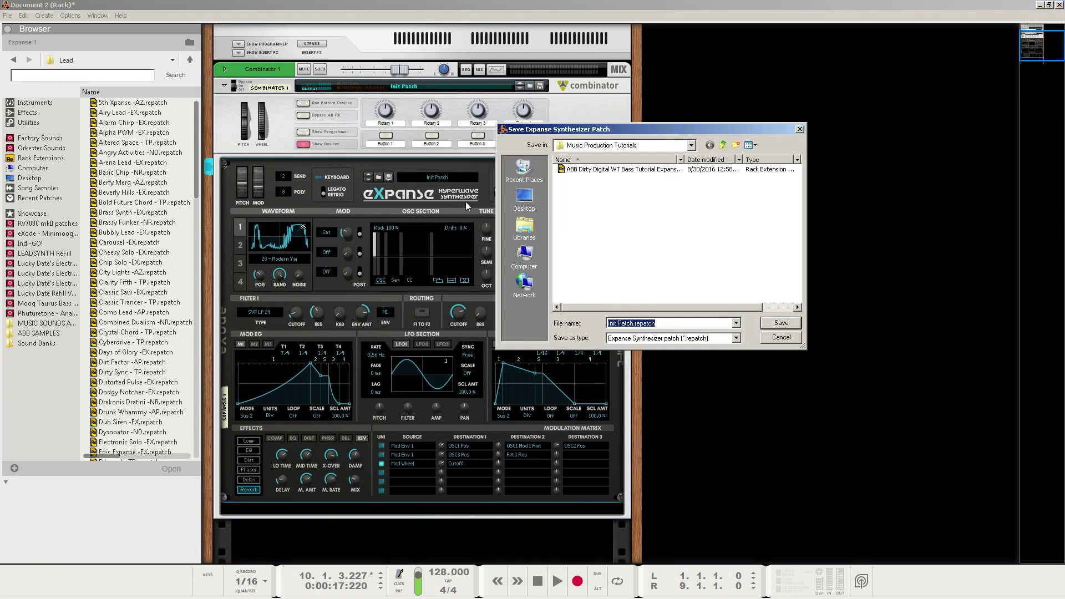
type("ABB Moving Pad Tutorial Expanse")
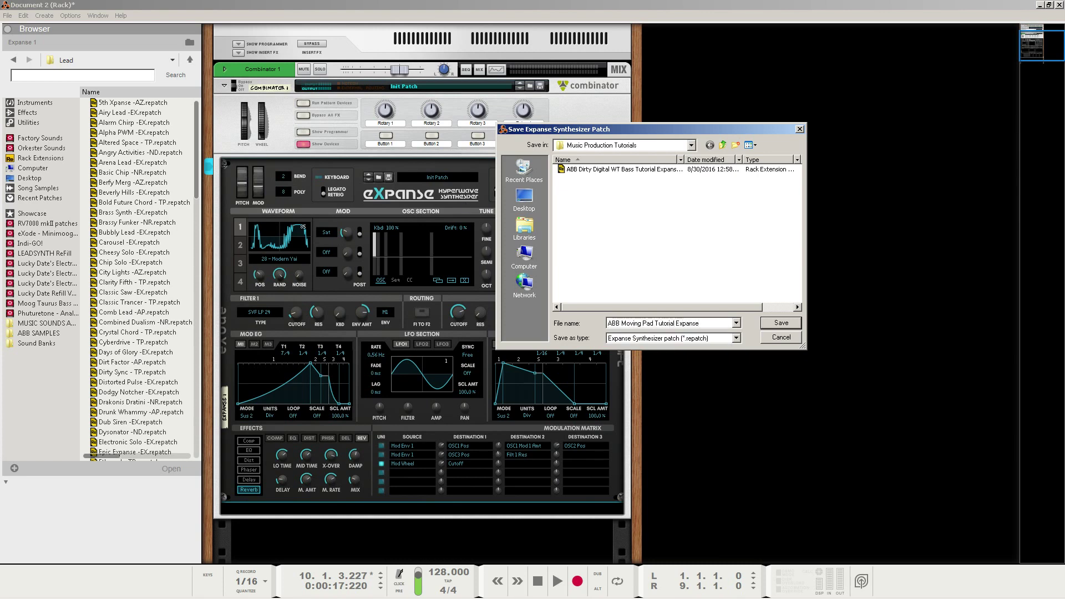
key("Return")
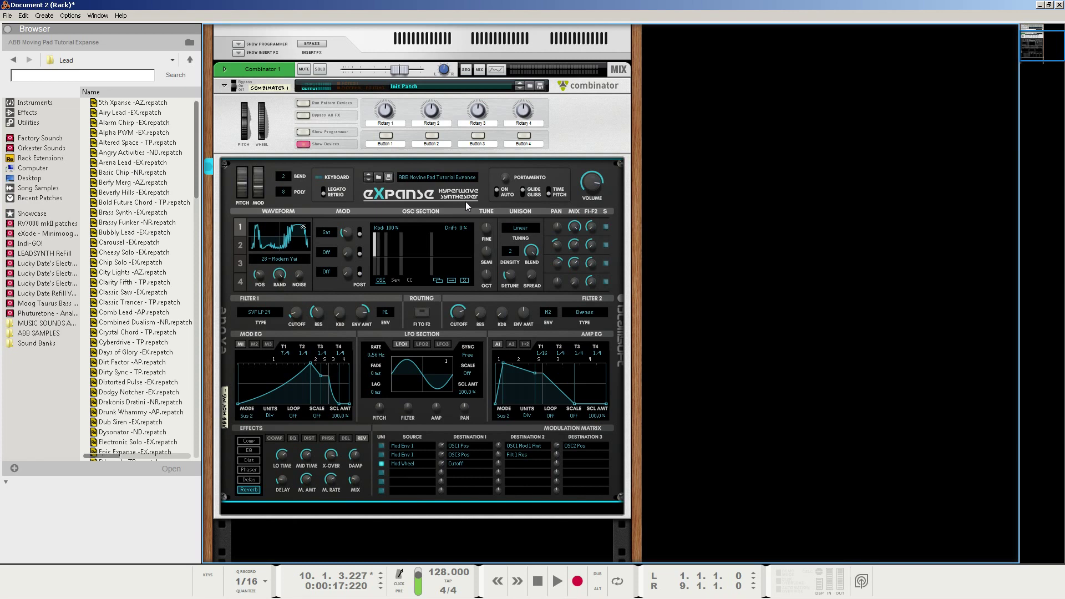